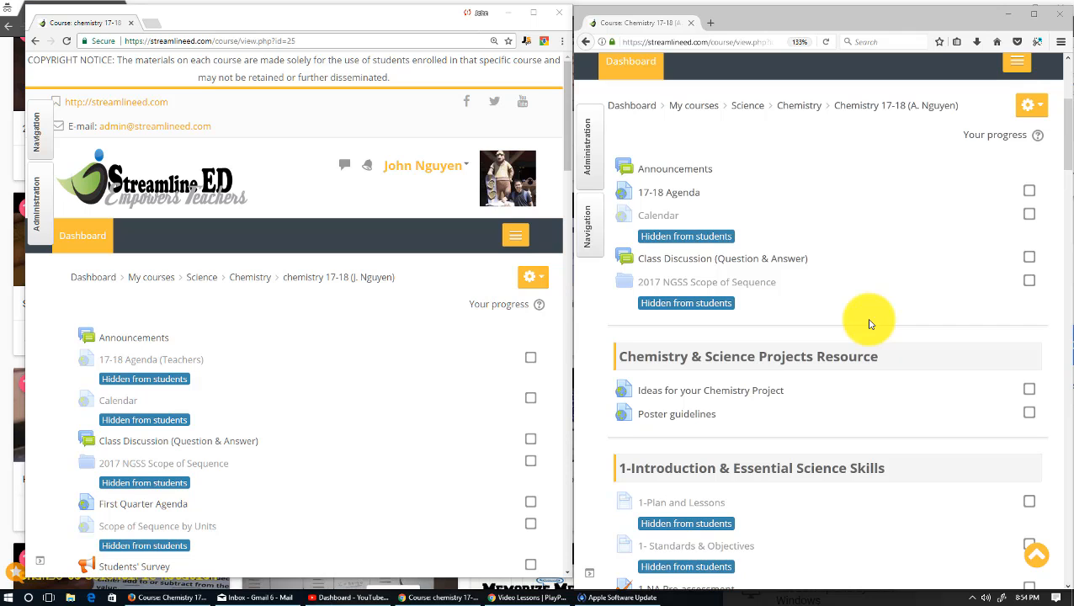
scroll(384, 304, "down", 2)
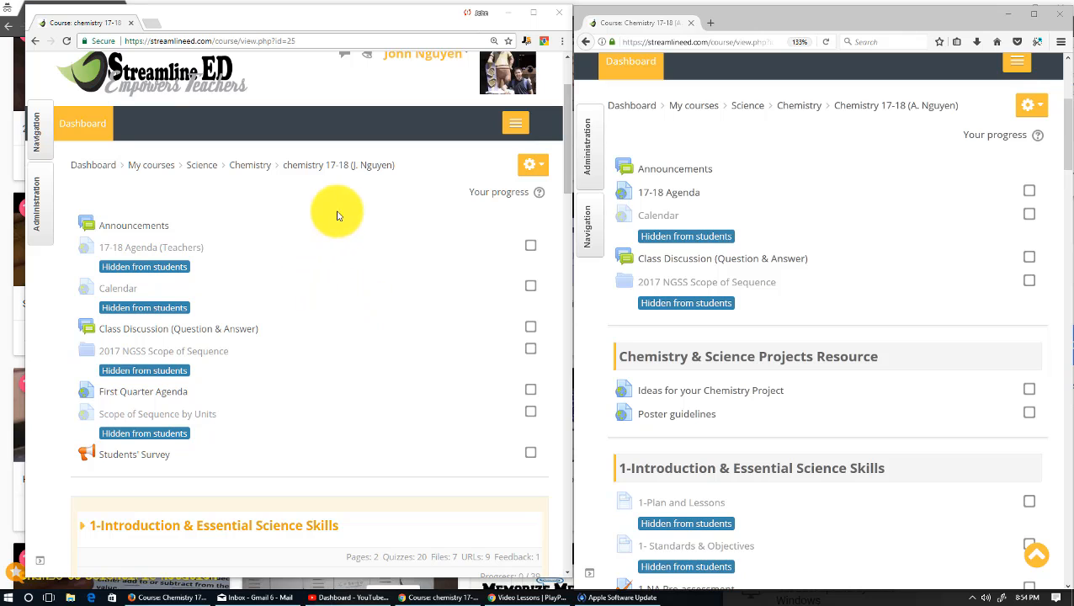
scroll(261, 360, "down", 3)
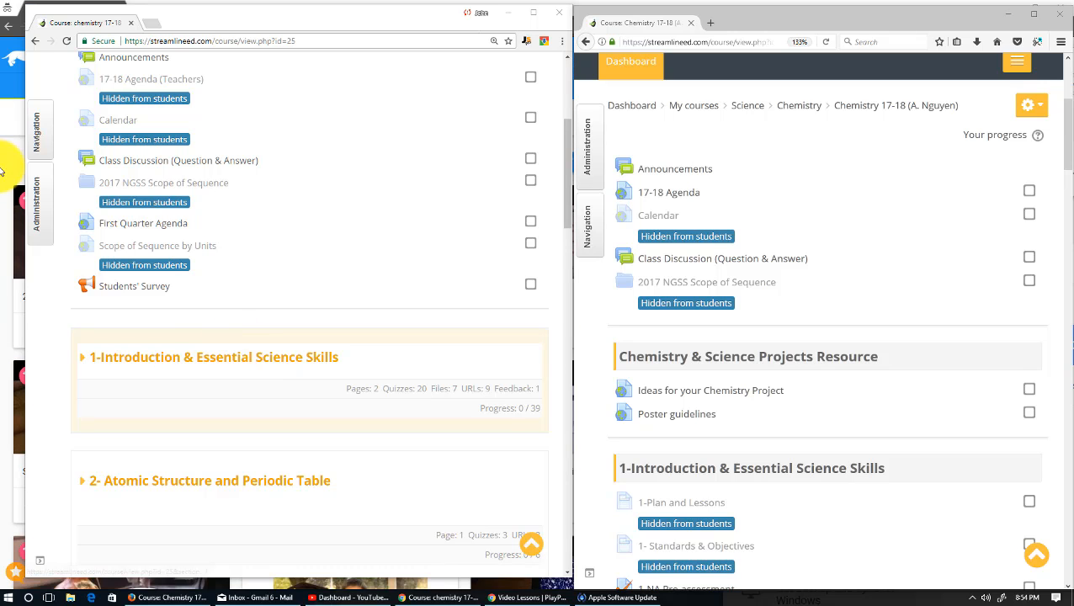
scroll(320, 215, "up", 4)
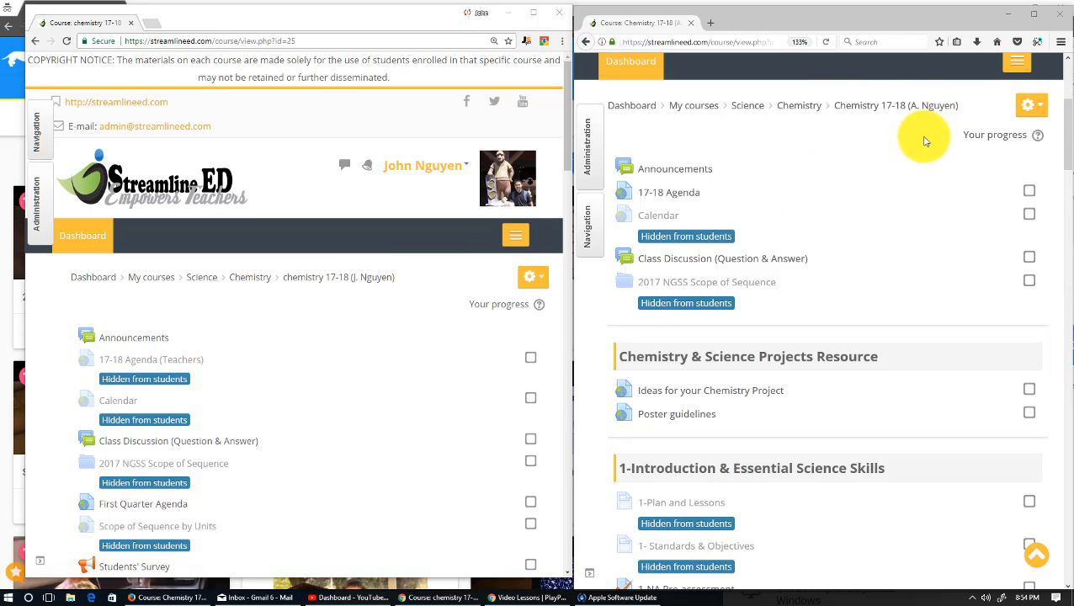
scroll(891, 196, "down", 1)
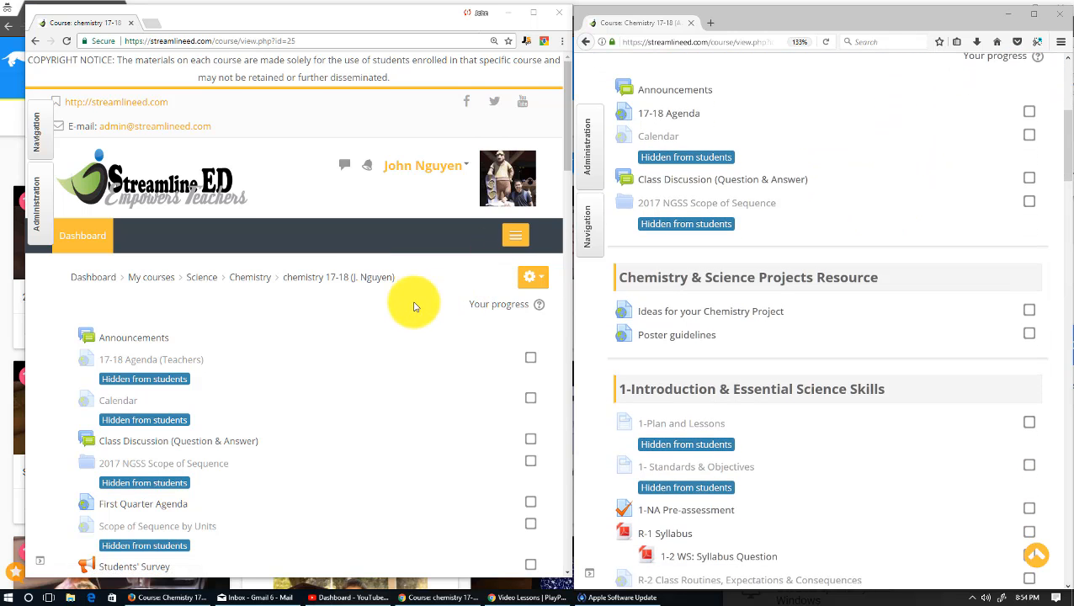
- Open the 3-3 SCC: Rounding Measurments quiz from the section 2- Atomic Structure and Periodic Table and continue its last attempt
scroll(355, 300, "down", 4)
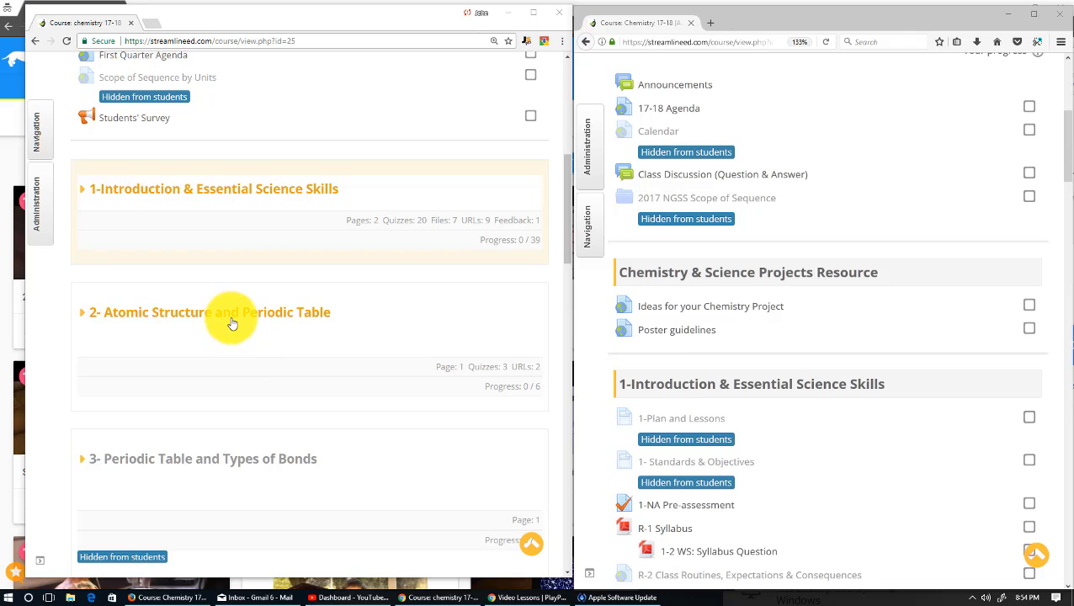
left_click(231, 319)
scroll(231, 319, "down", 5)
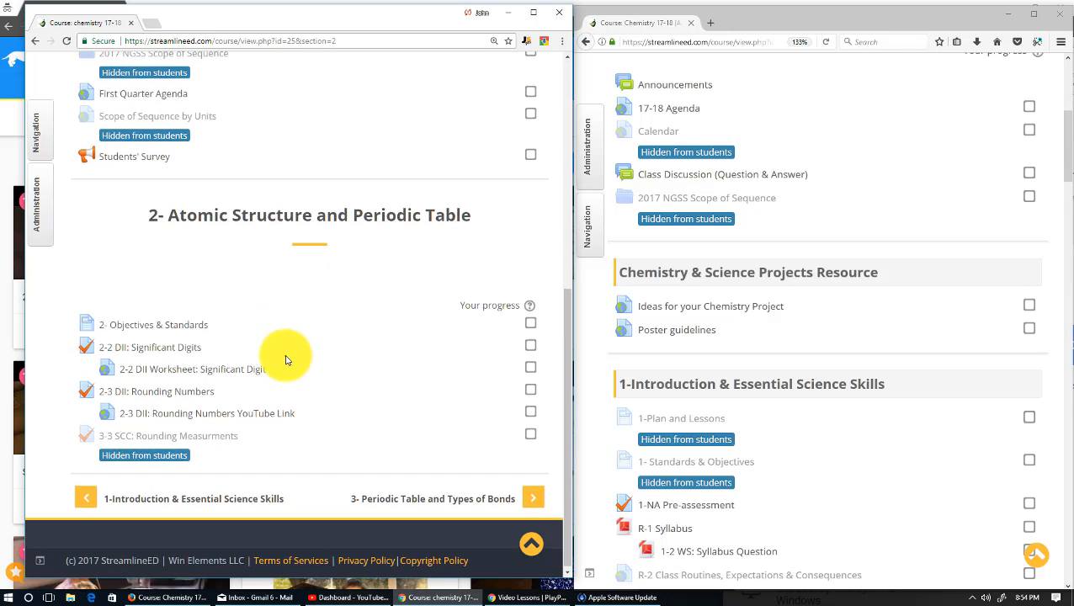
left_click(168, 441)
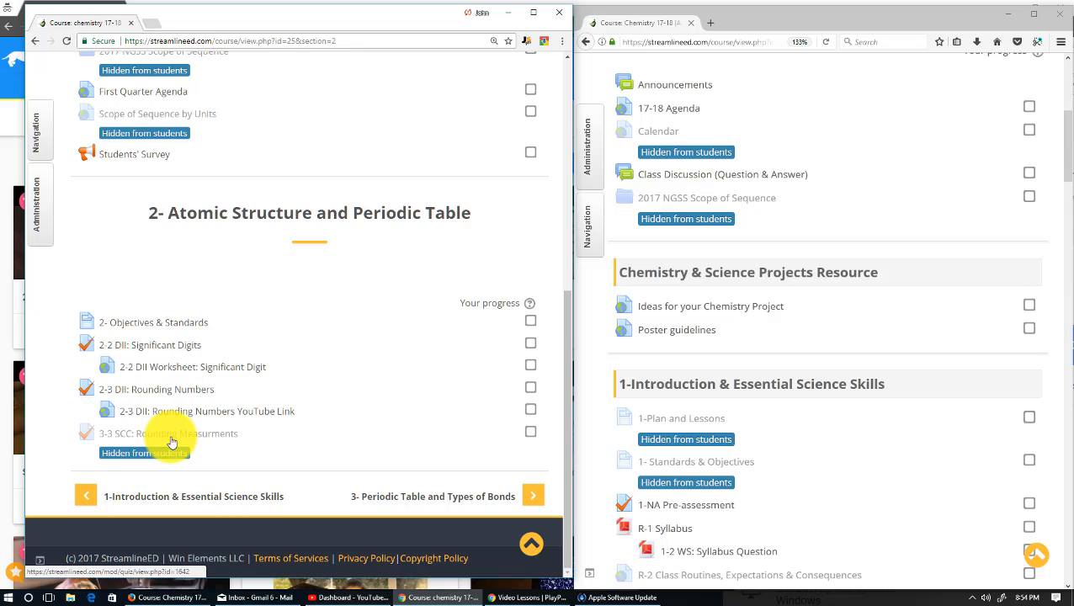
scroll(282, 479, "down", 1)
left_click(282, 479)
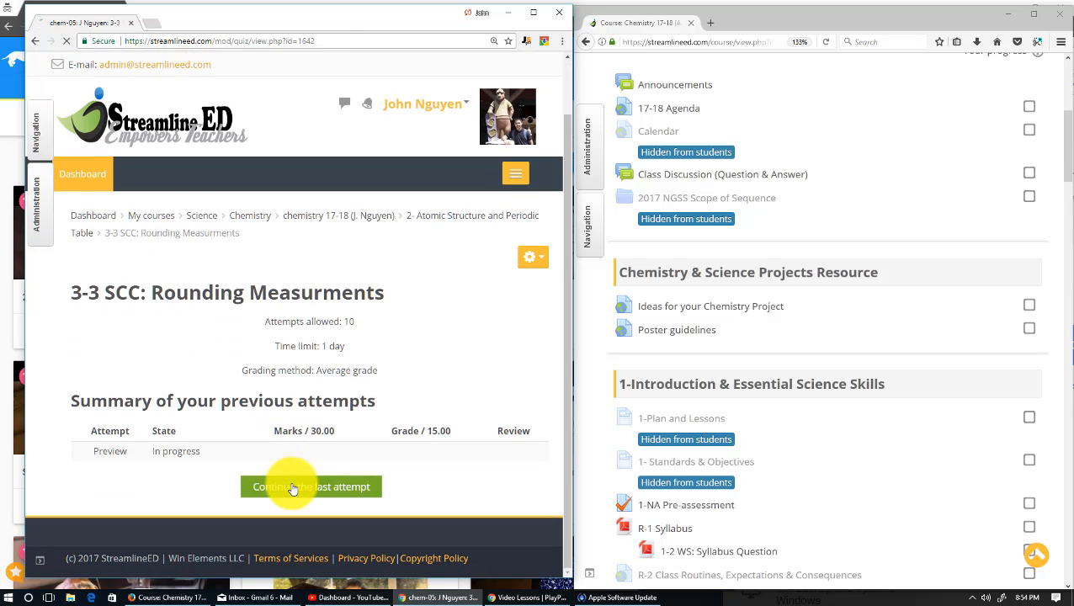
scroll(487, 365, "down", 3)
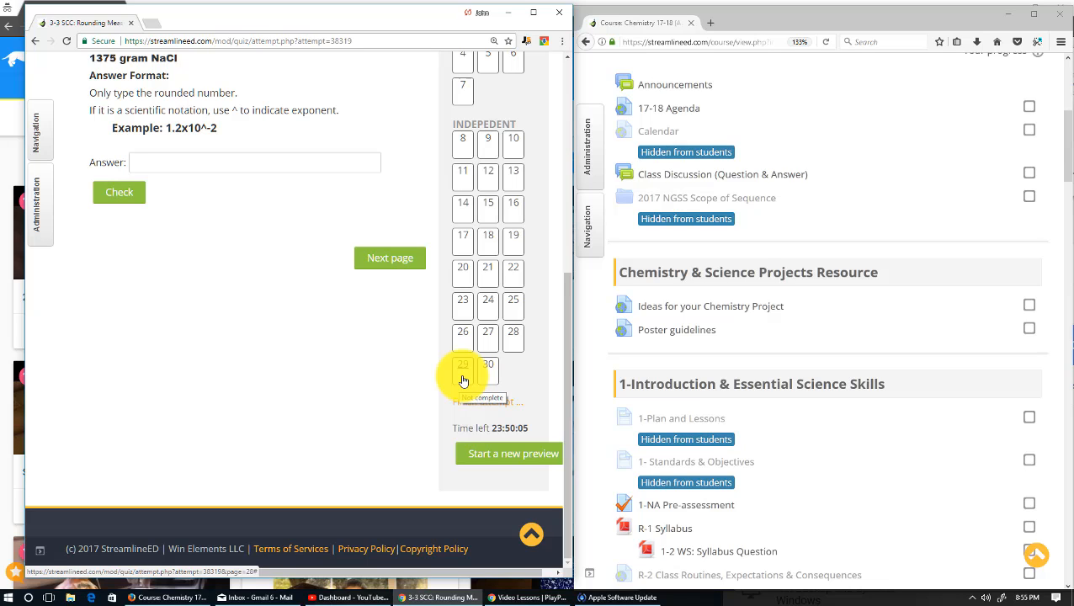
- Open the quiz's question bank categories and look through the course's category list down to the 3-9 Rounding Practice entries
left_click(40, 217)
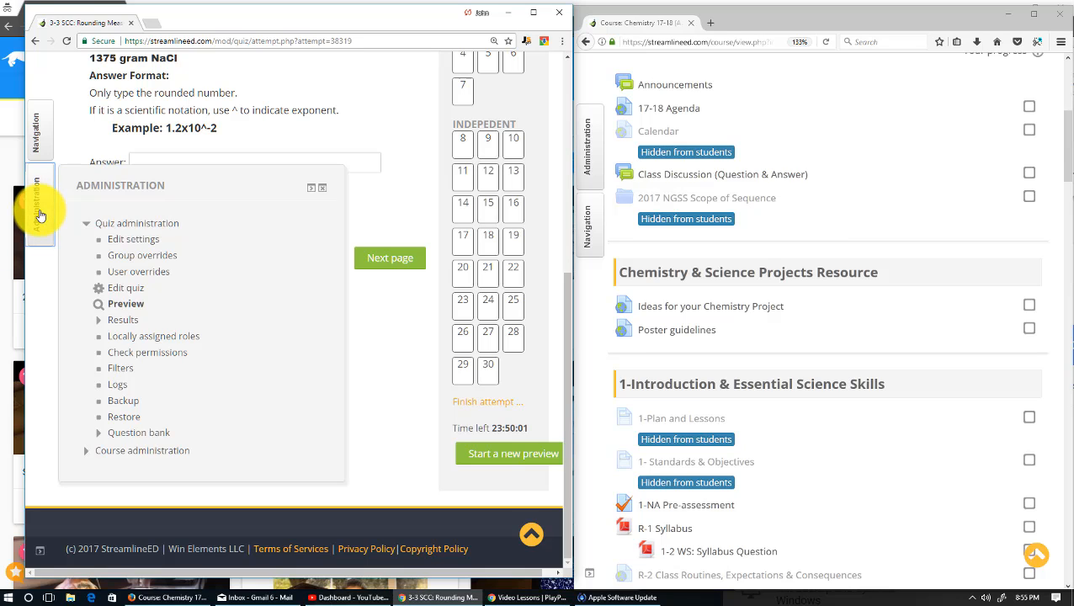
left_click(136, 435)
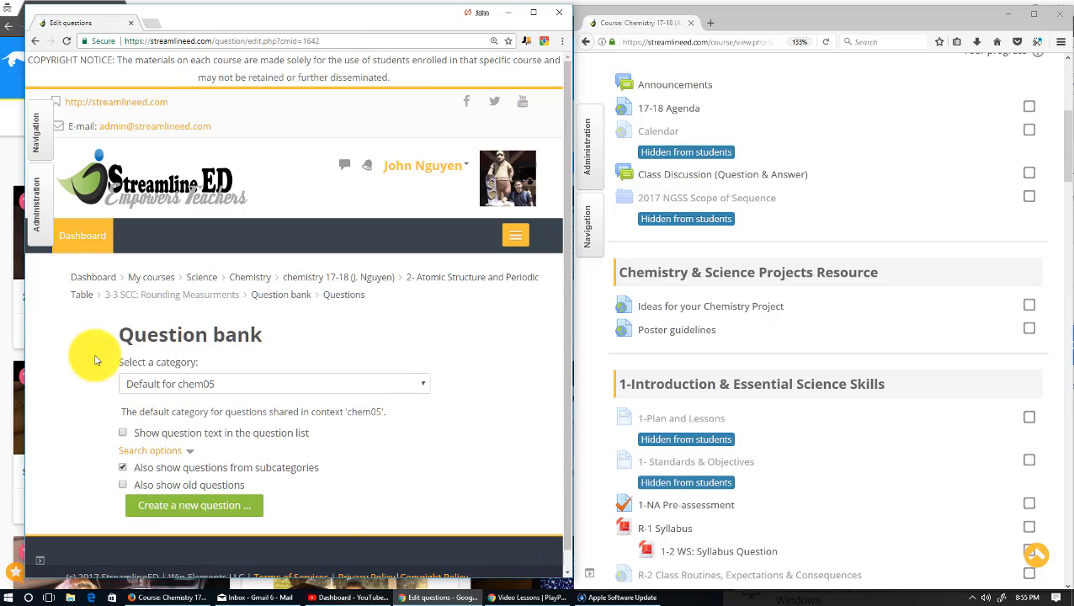
left_click(37, 220)
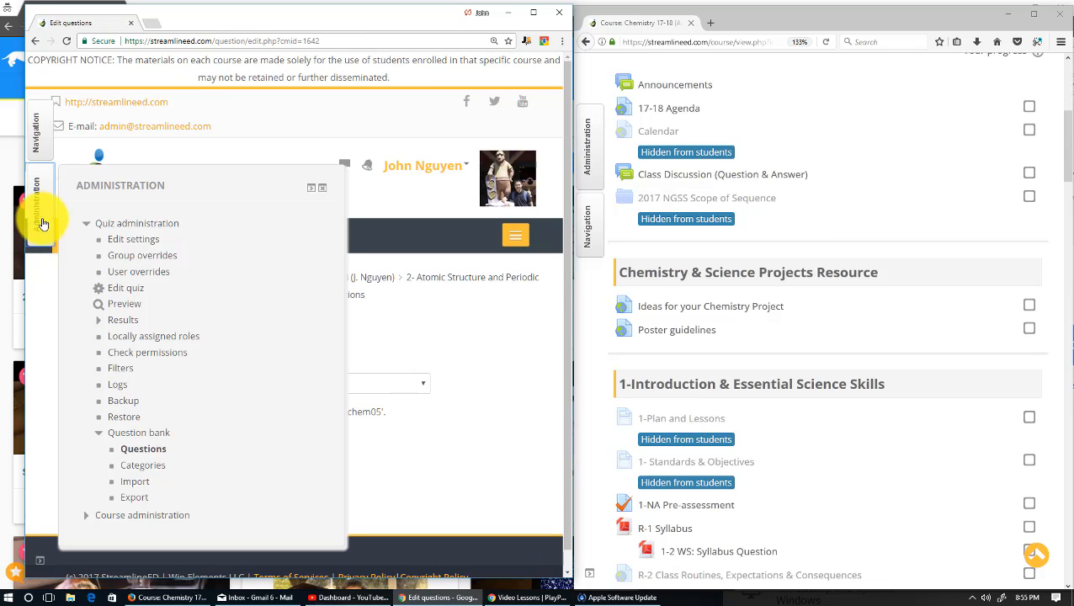
left_click(159, 470)
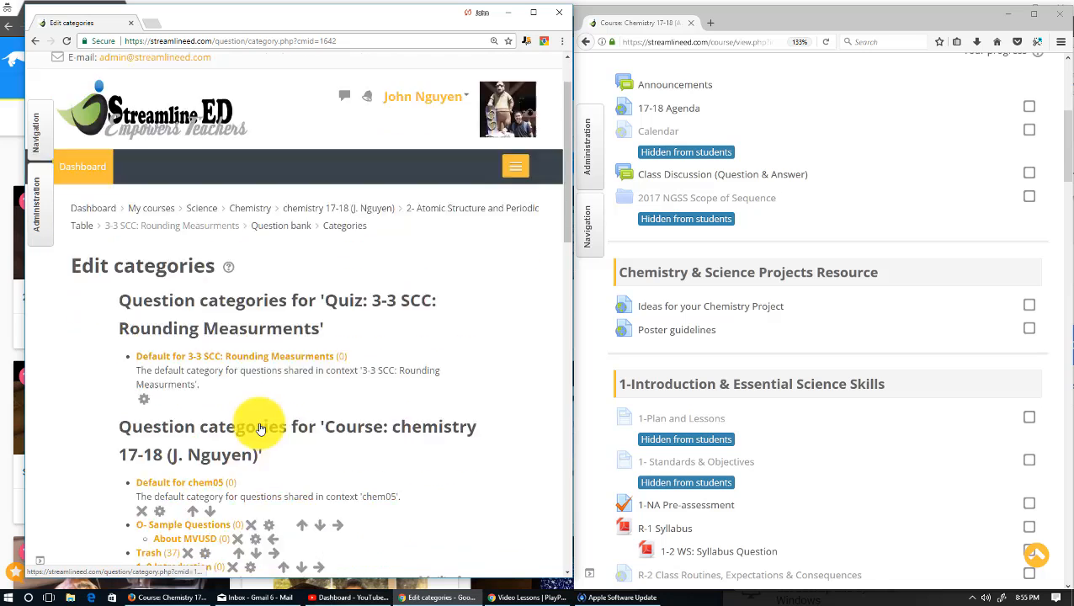
scroll(257, 425, "down", 3)
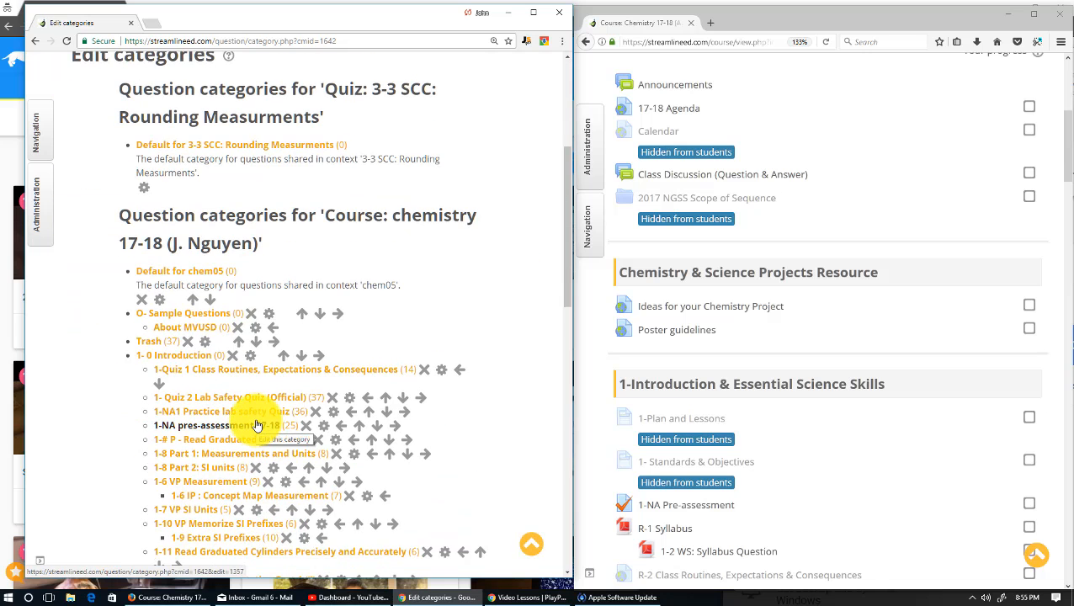
scroll(258, 423, "down", 10)
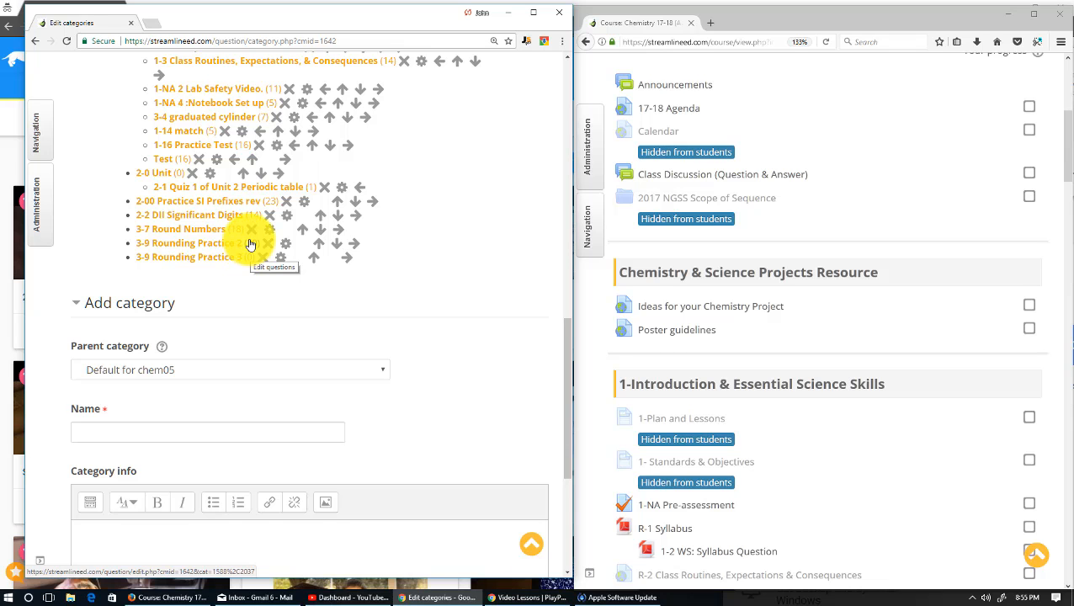
scroll(270, 248, "up", 1)
scroll(844, 252, "up", 3)
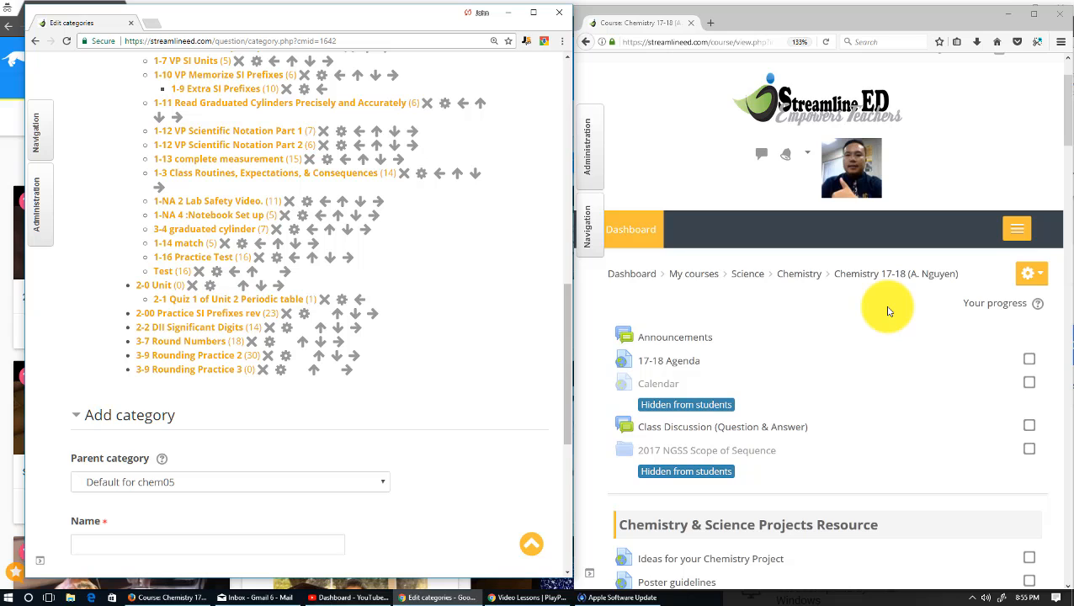
- Open the question bank's export page and choose Moodle XML format as the file format
left_click(43, 223)
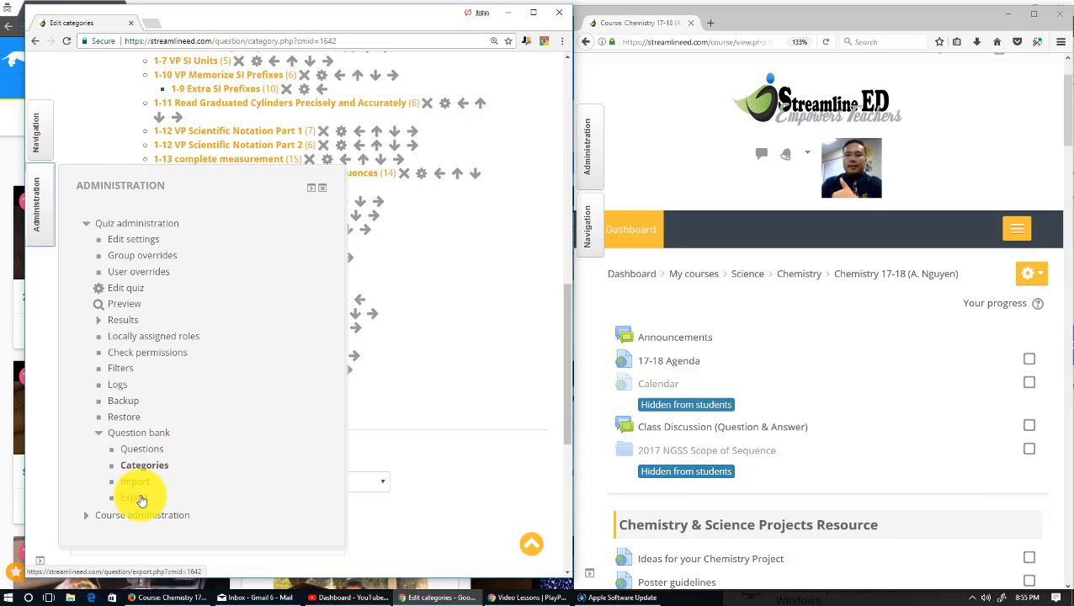
left_click(138, 499)
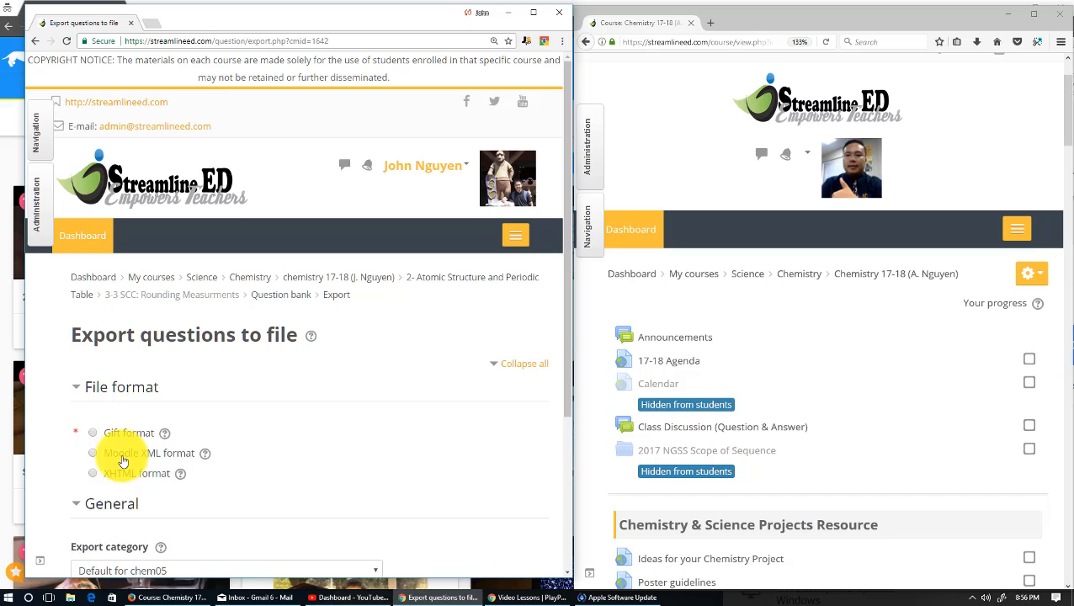
left_click(92, 459)
scroll(182, 455, "down", 3)
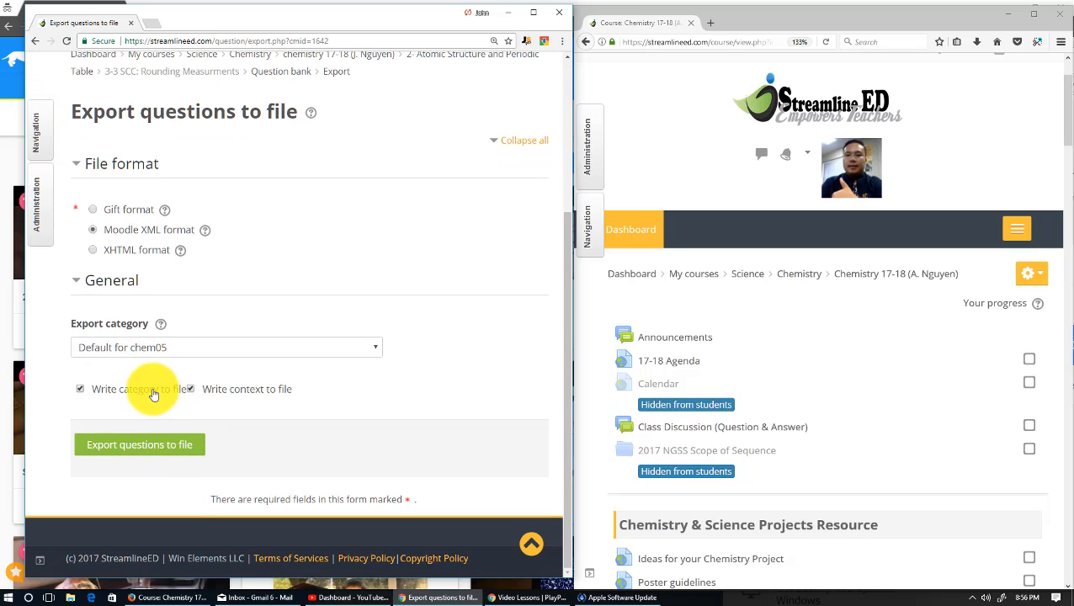
- Export the 3-9 Rounding Practice 2 category to a file and show the downloaded file in its folder
left_click(171, 347)
scroll(202, 286, "down", 5)
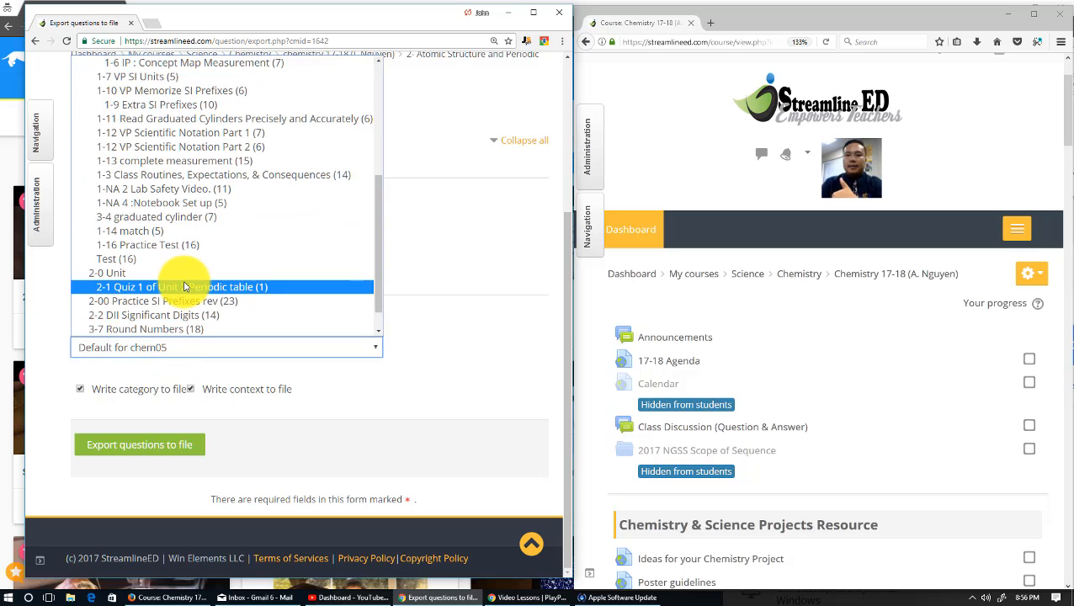
scroll(181, 303, "down", 1)
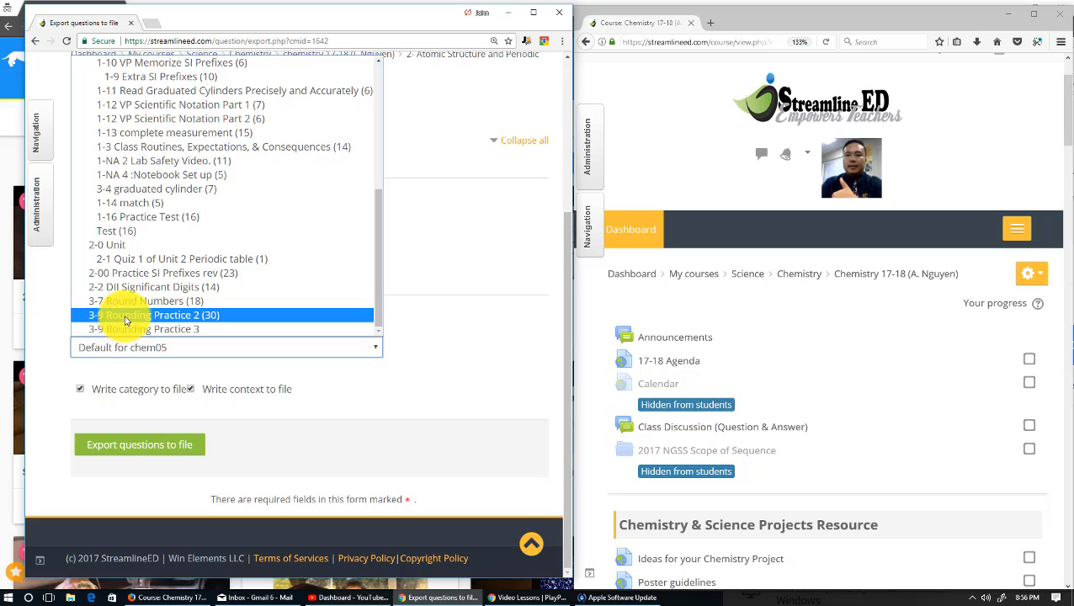
left_click(125, 318)
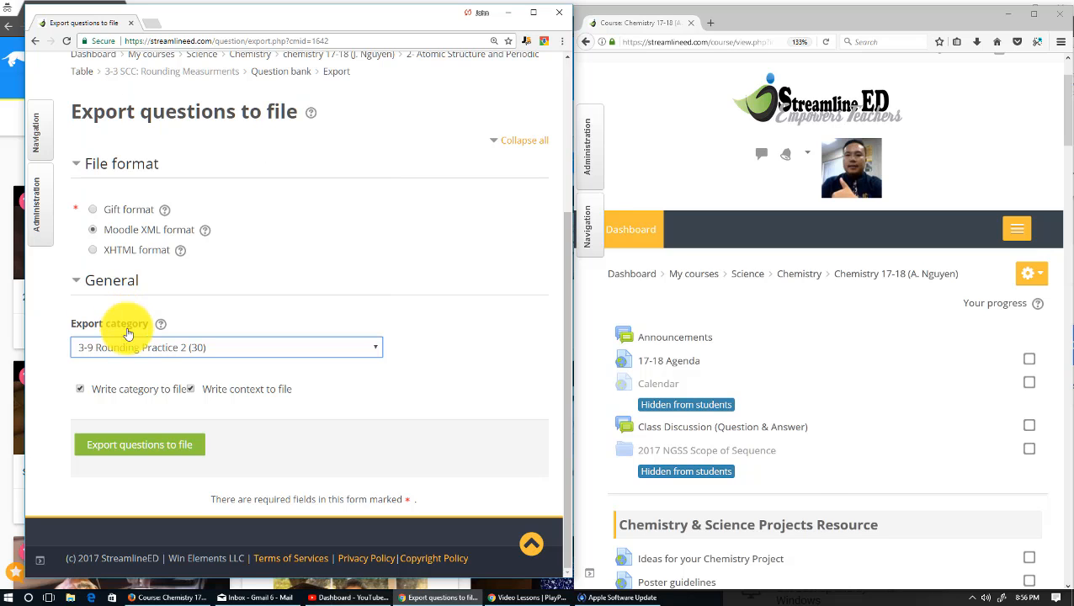
left_click(134, 451)
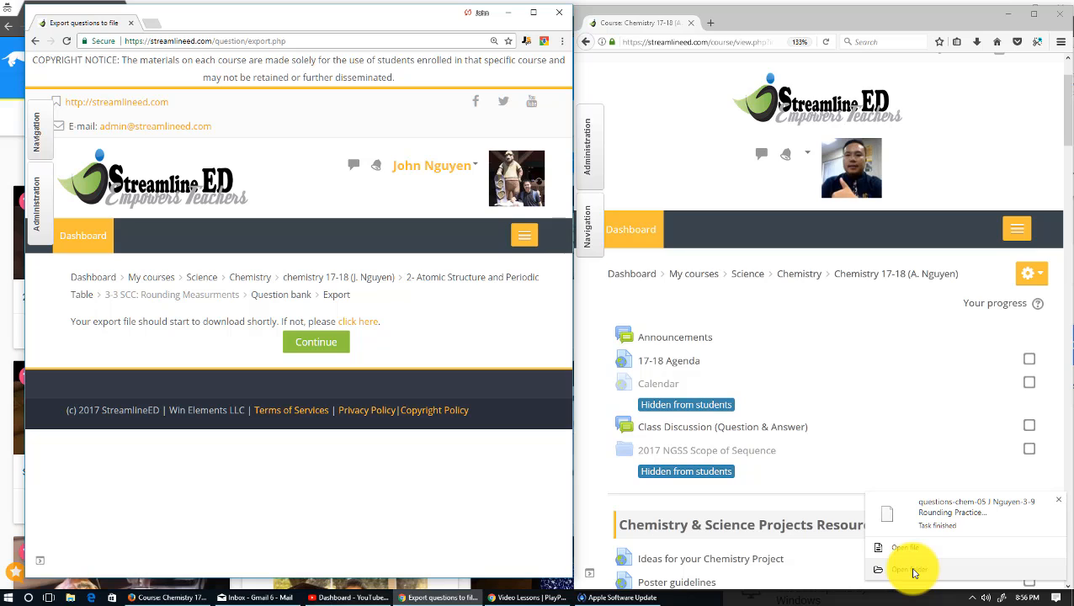
left_click(914, 571)
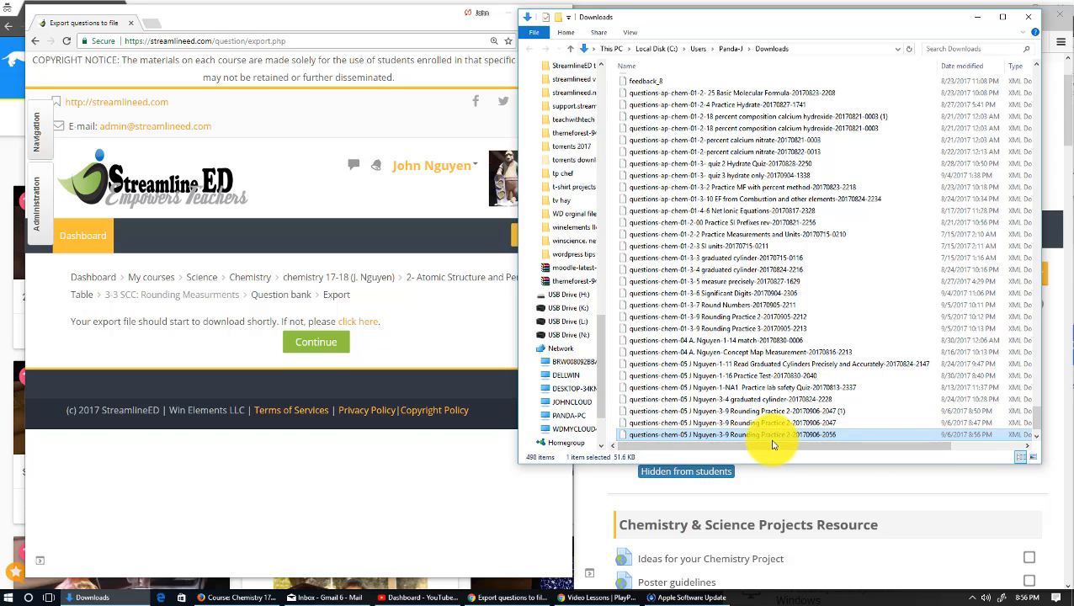
left_click_drag(692, 19, 1073, 63)
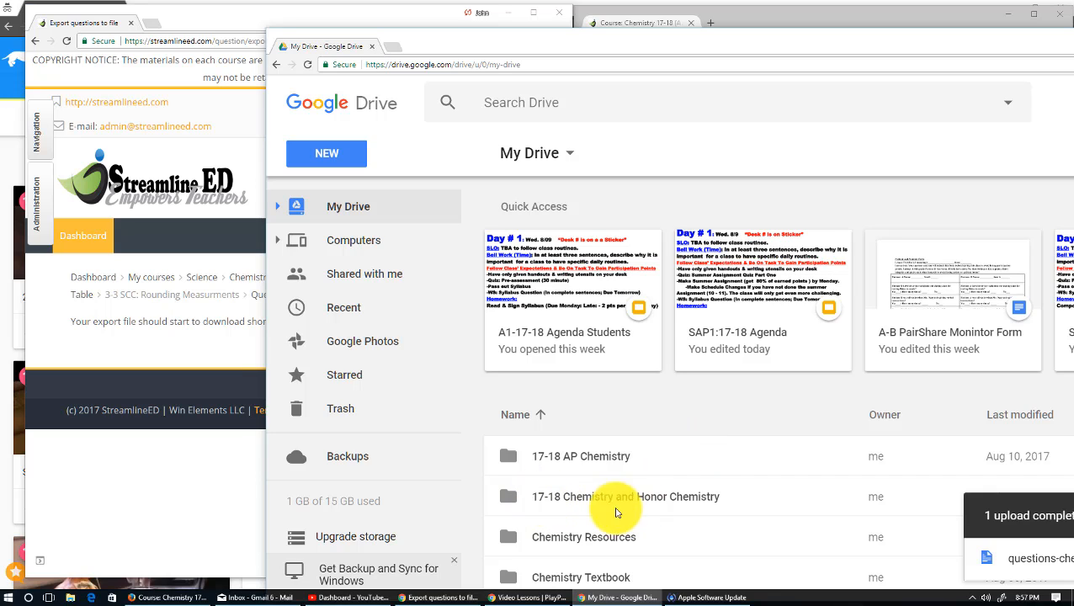
- Upload the exported 3-9 Rounding Practice 2 file from Downloads to Google Drive's unit 2 folder inside 17-18 Chemistry and Honor Chemistry
double_click(547, 502)
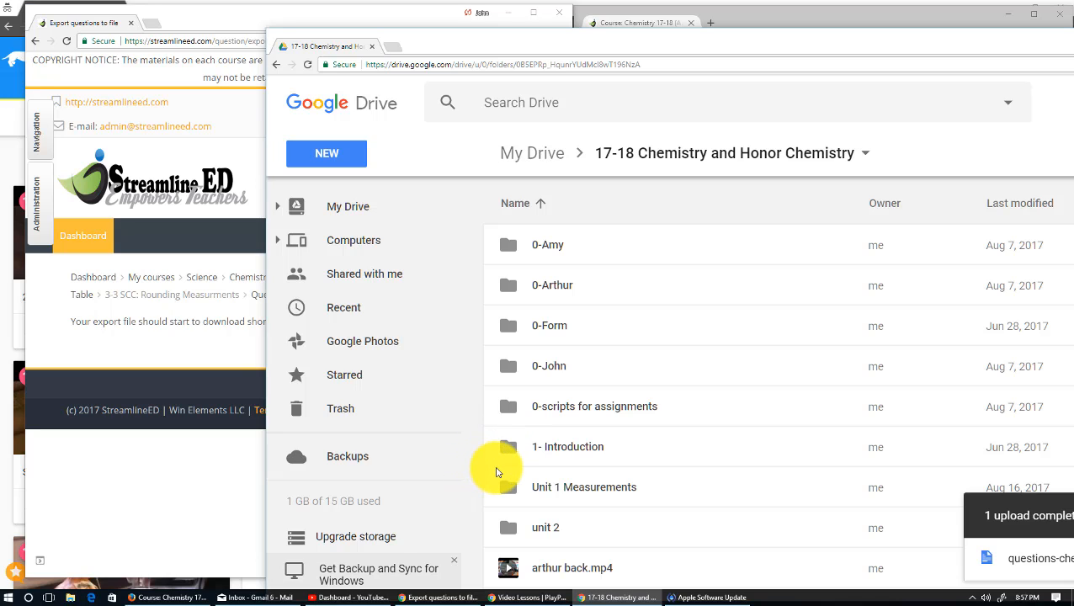
left_click(551, 529)
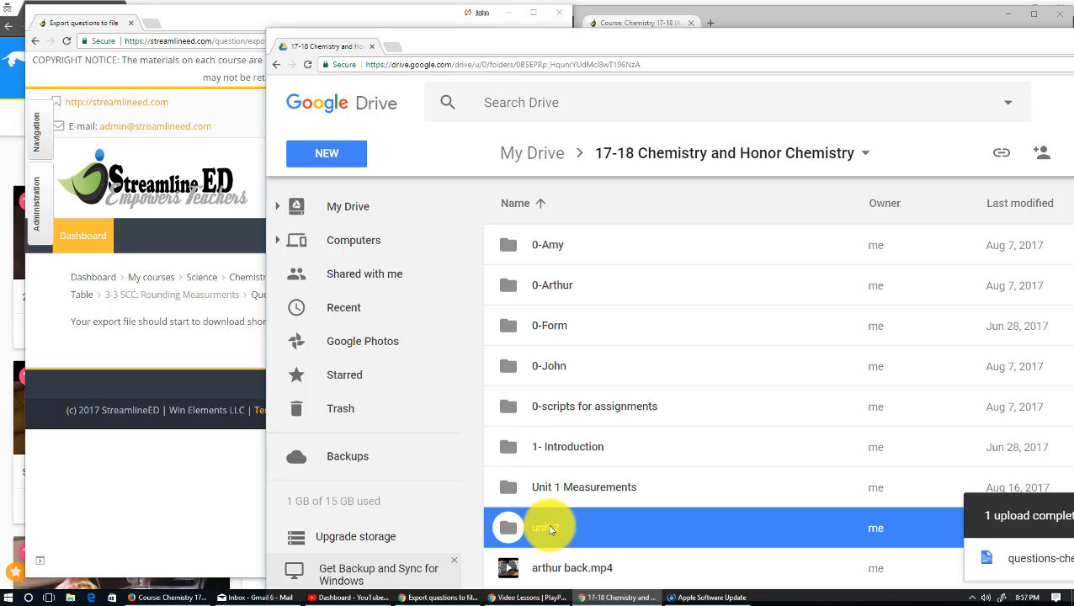
double_click(551, 529)
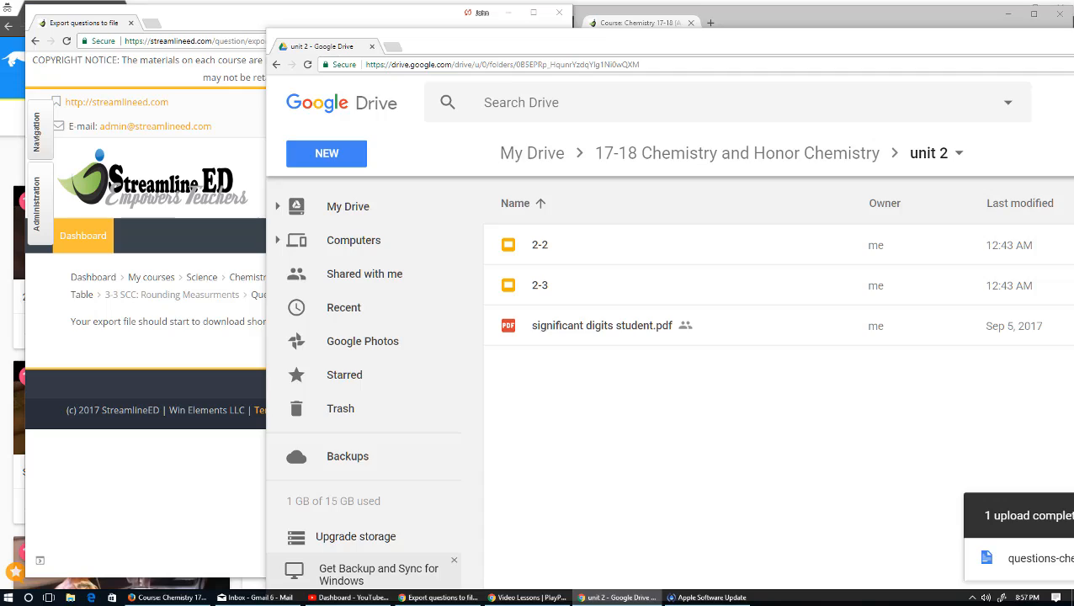
left_click_drag(1073, 67, 1022, 87)
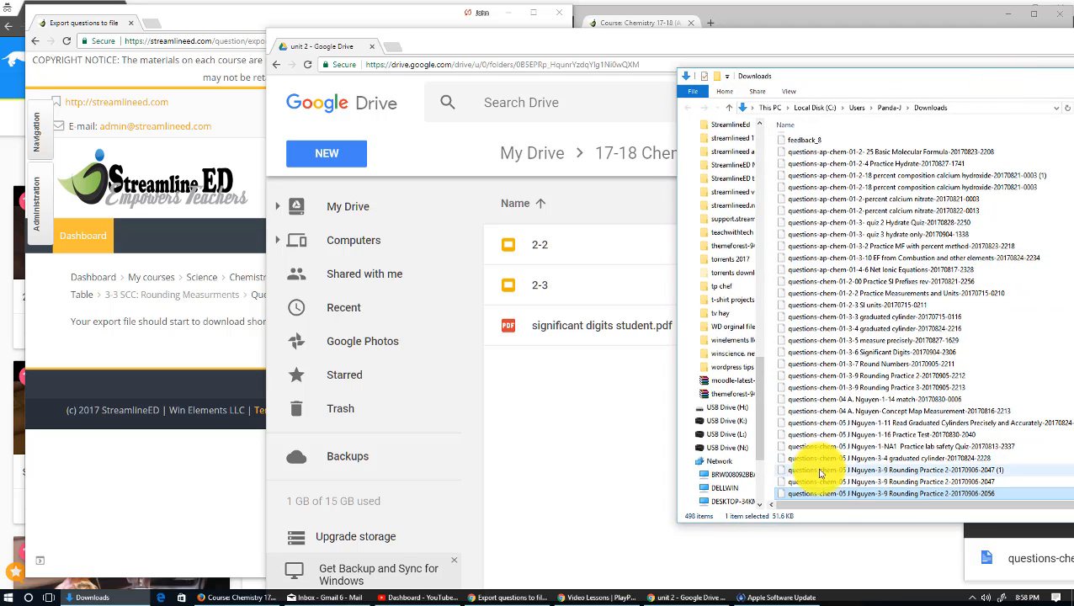
left_click_drag(829, 499, 546, 431)
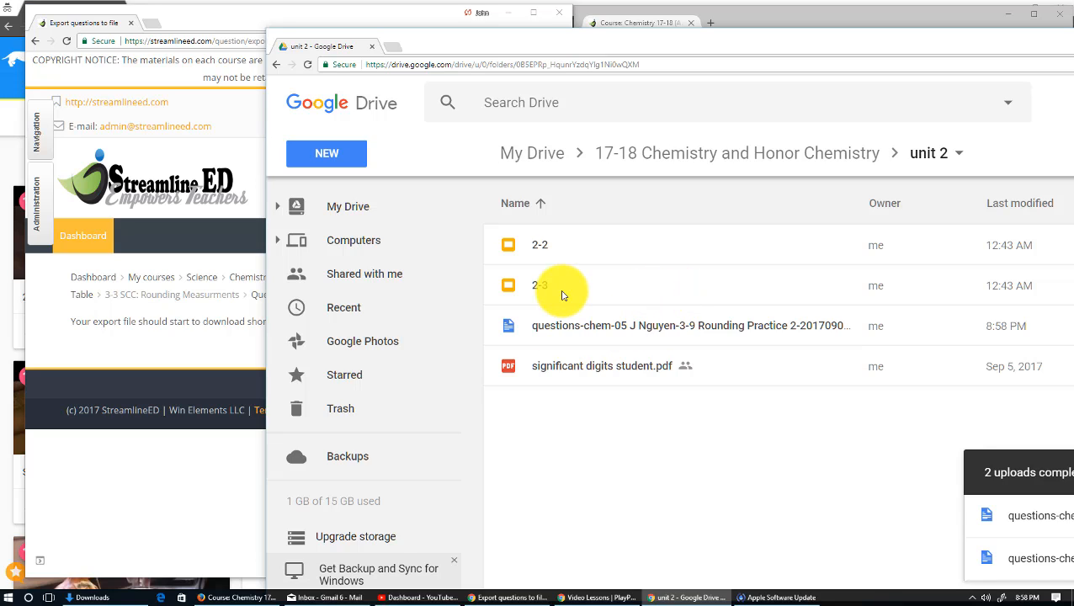
- Switch to the other teacher's Chemistry 17-18 course in Firefox and open its question bank
left_click(815, 16)
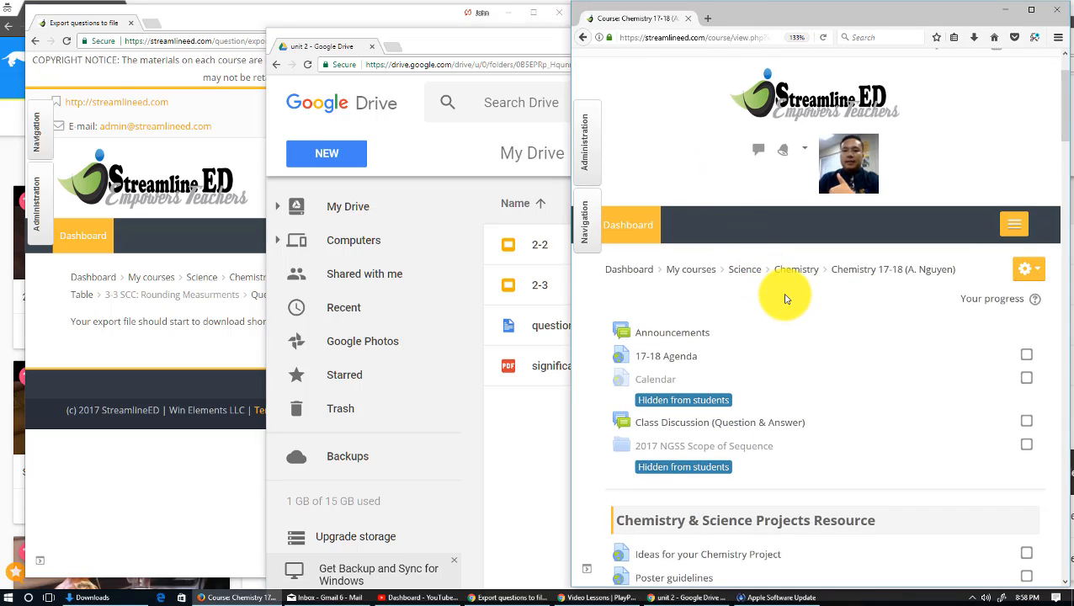
scroll(785, 298, "down", 6)
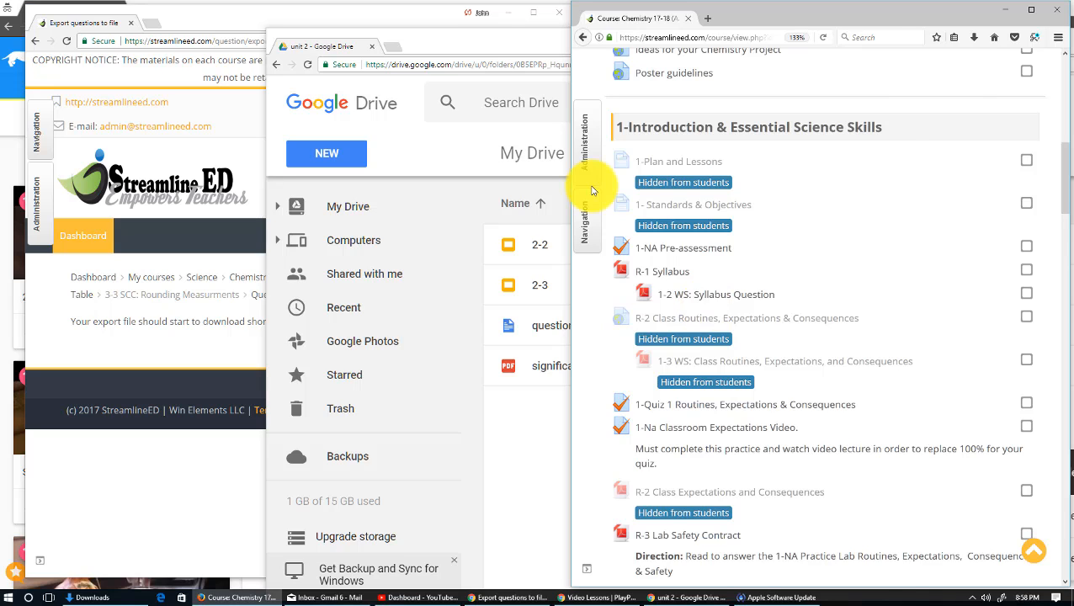
mouse_move(592, 190)
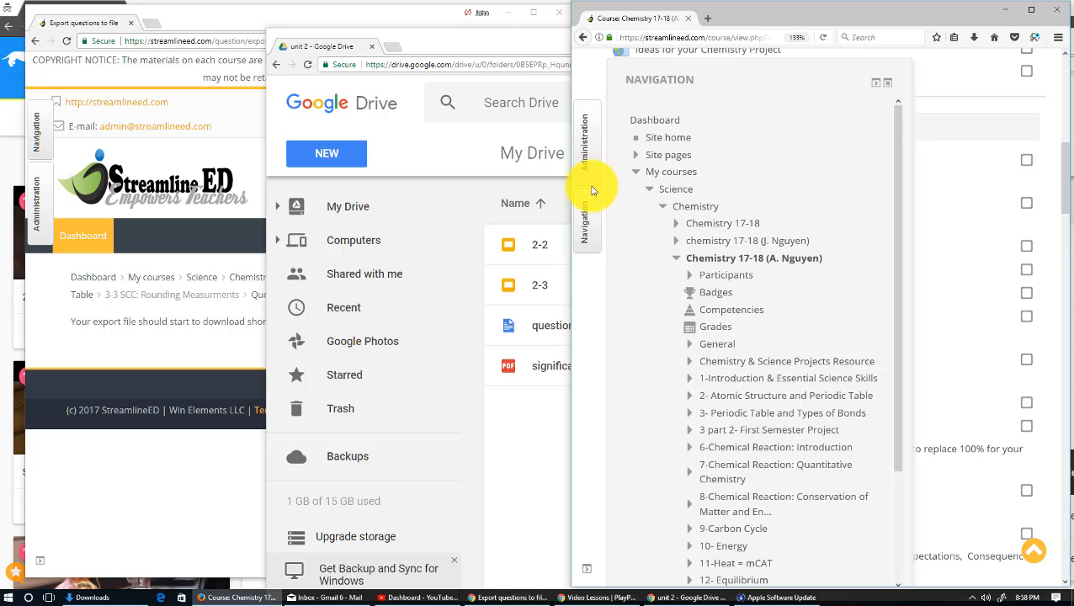
mouse_move(586, 165)
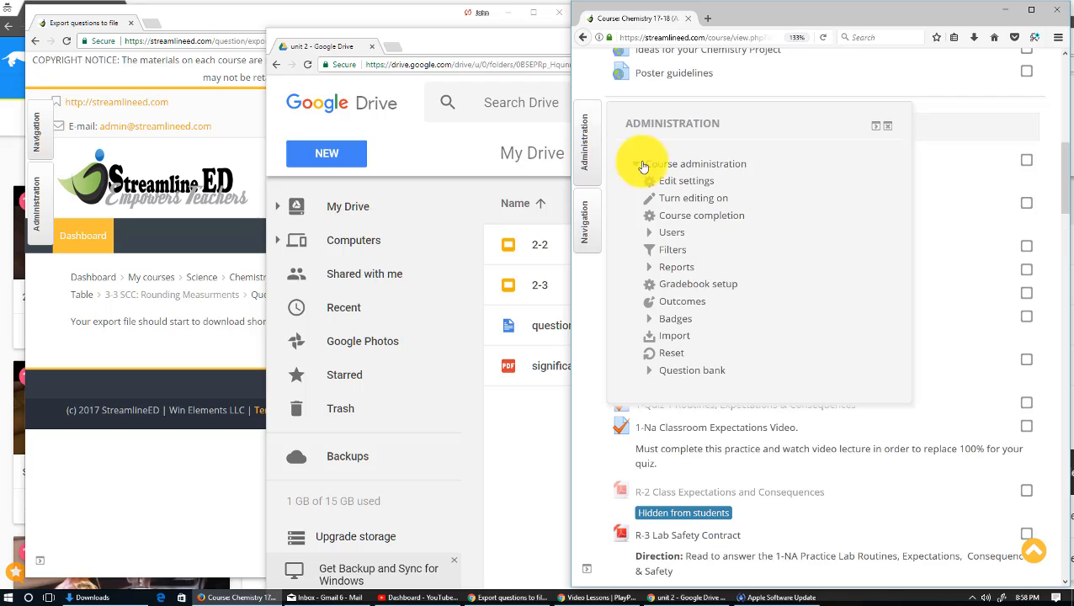
left_click(713, 373)
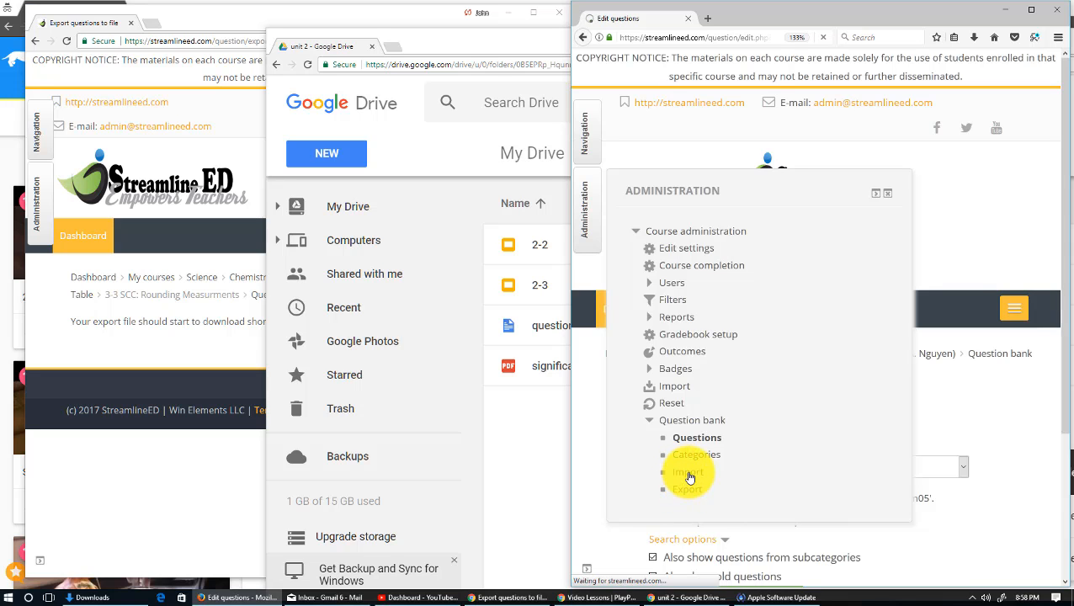
- Open the course's question import page, and download the 3-9 Rounding Practice 2 file from Google Drive's unit 2 folder, showing it in its download folder
scroll(731, 443, "down", 5)
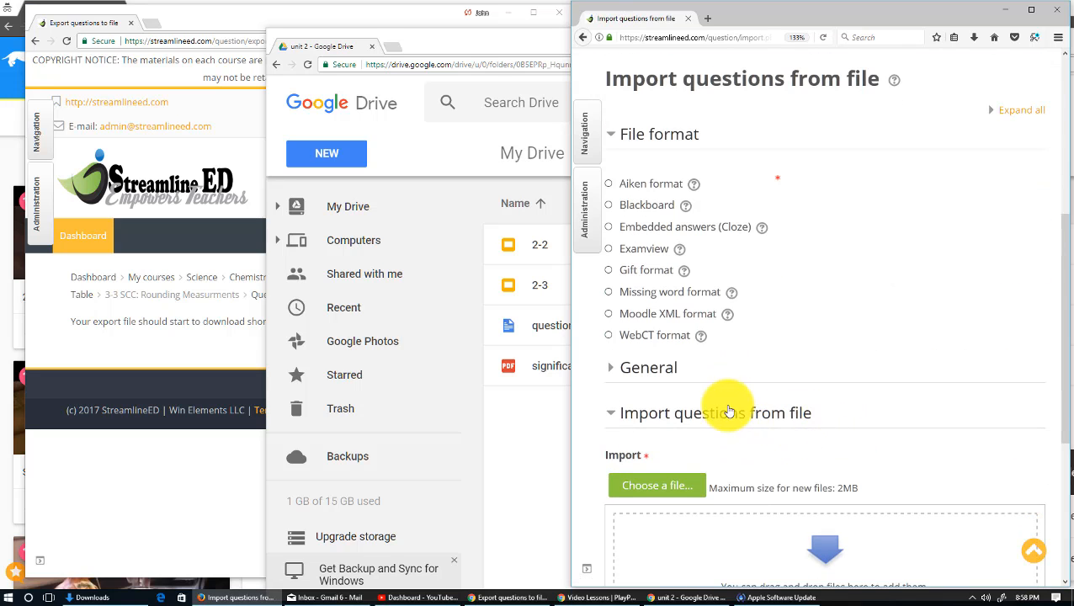
left_click(540, 330)
right_click(539, 330)
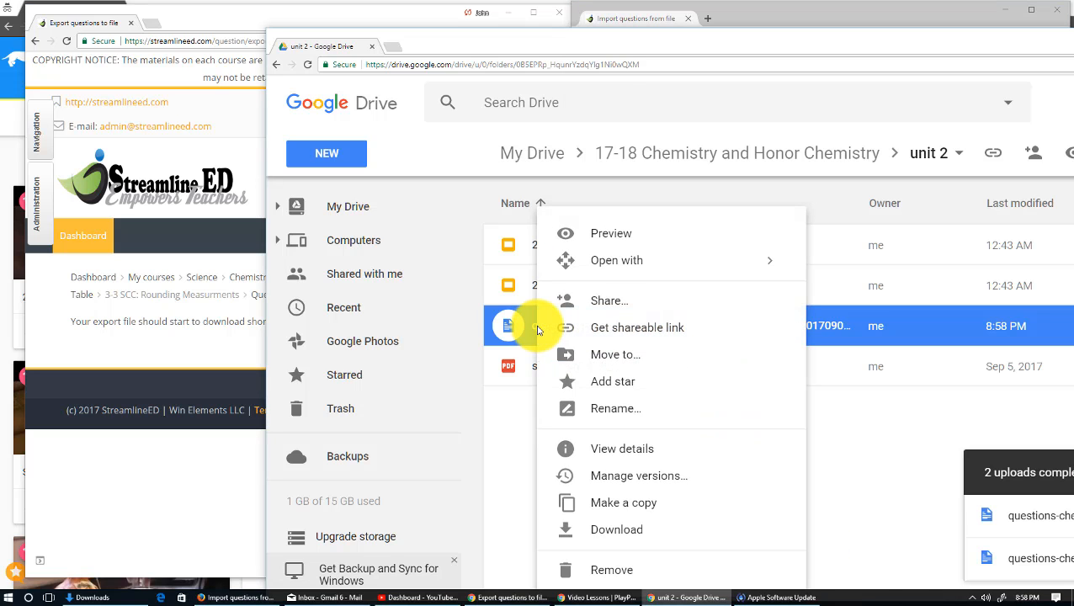
right_click(512, 324)
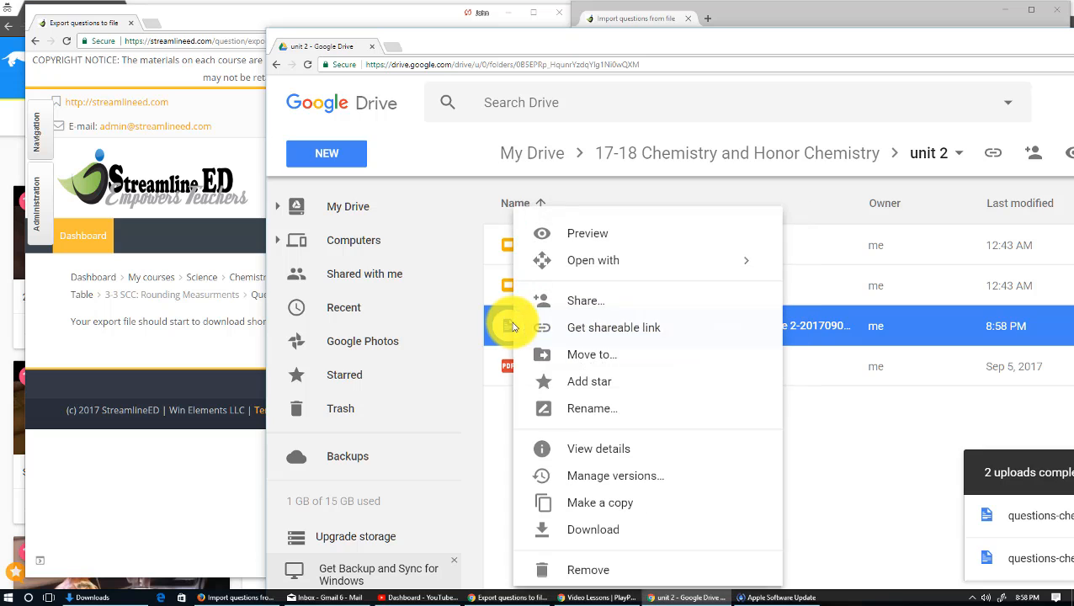
left_click(602, 528)
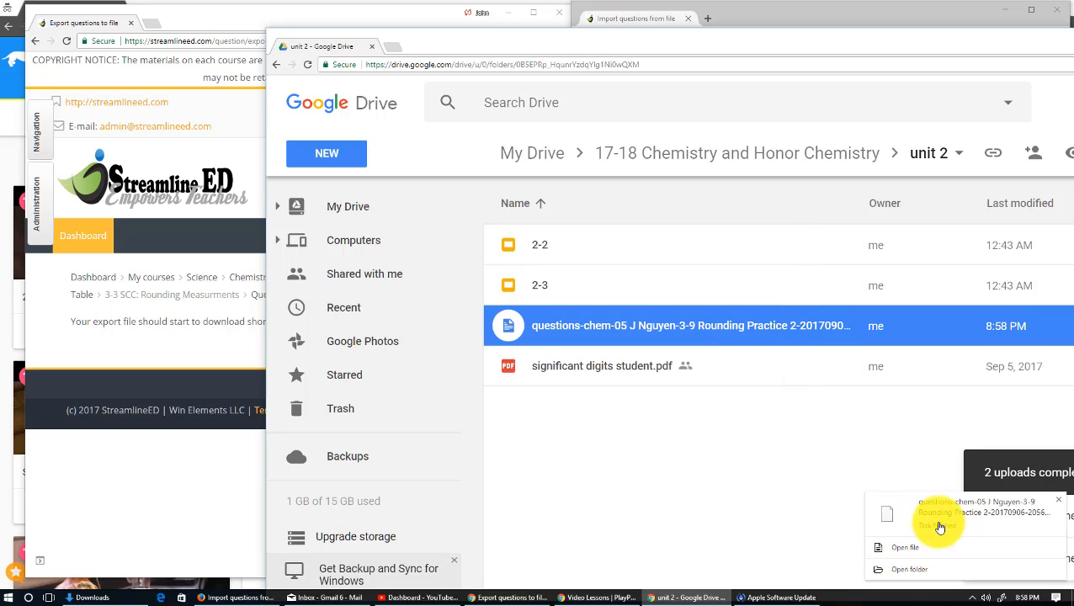
left_click(911, 569)
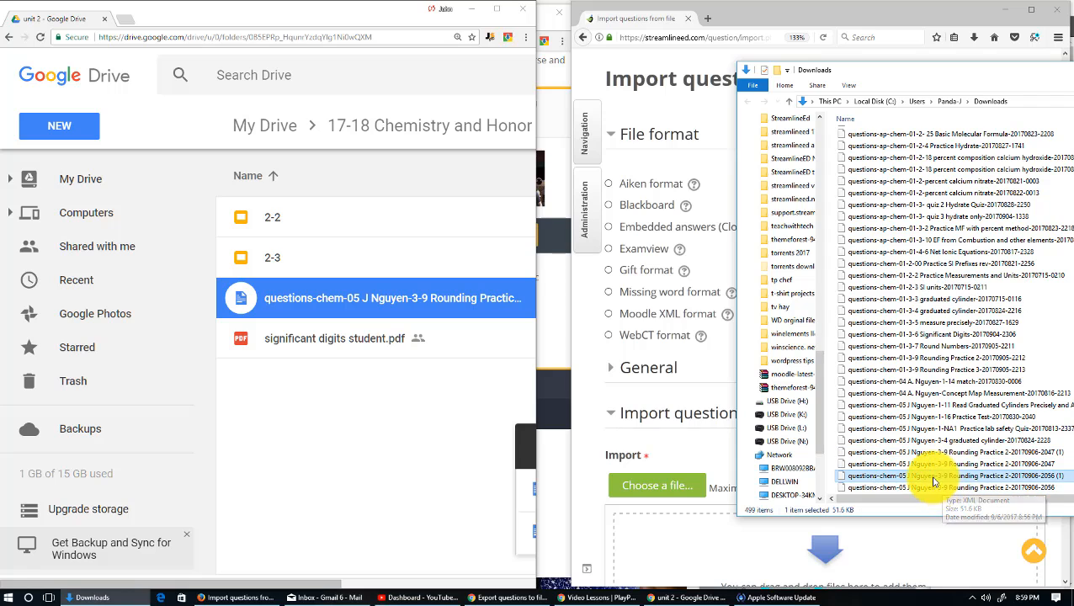
- Import the downloaded 3-9 Rounding Practice 2 file into the course's question bank using Moodle XML format
left_click_drag(932, 482, 668, 463)
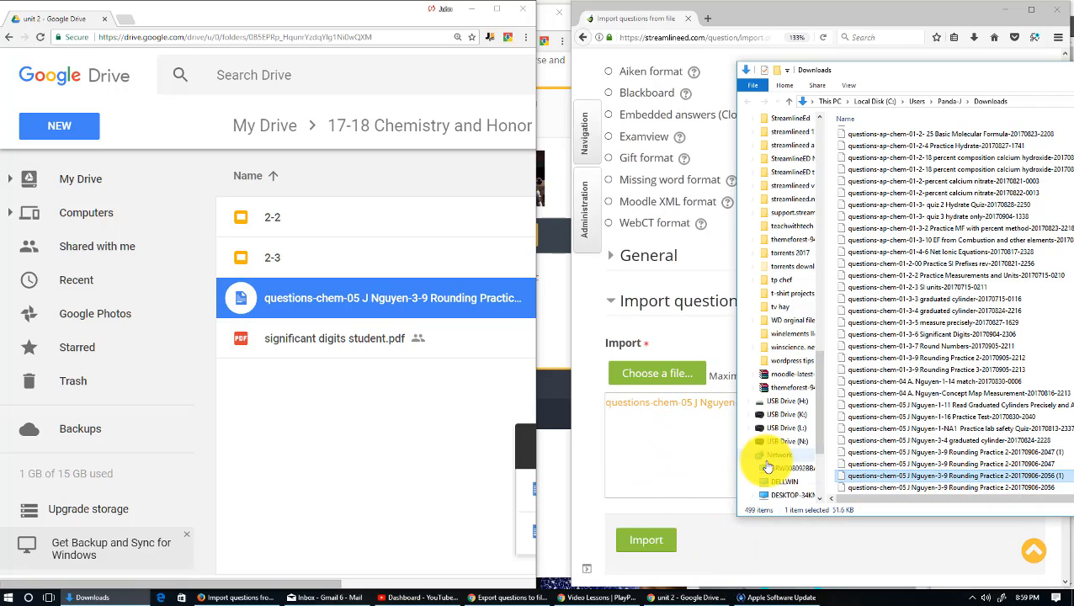
left_click(606, 203)
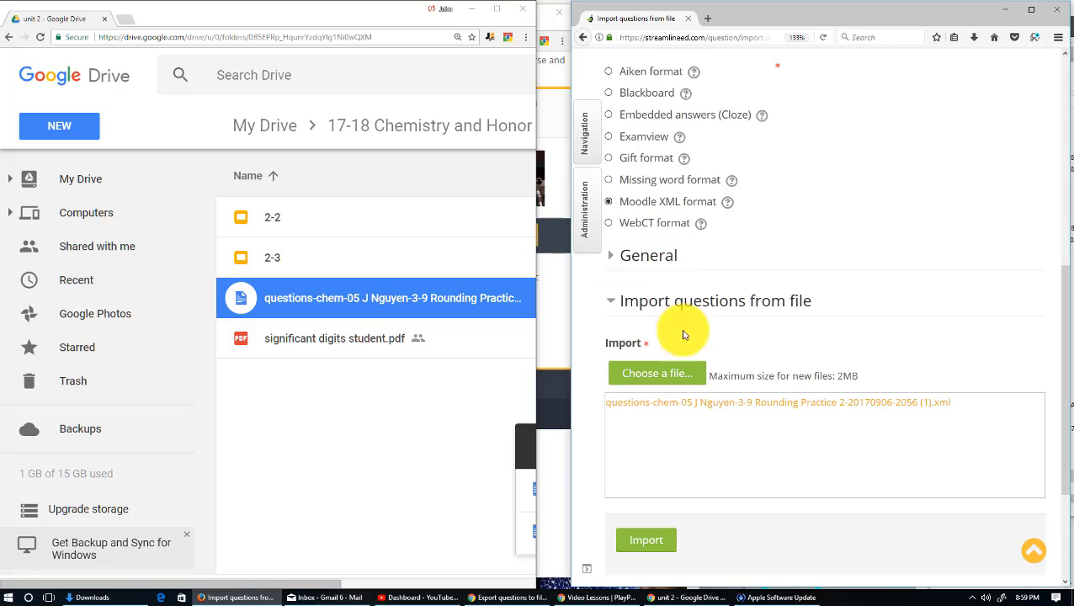
left_click(639, 545)
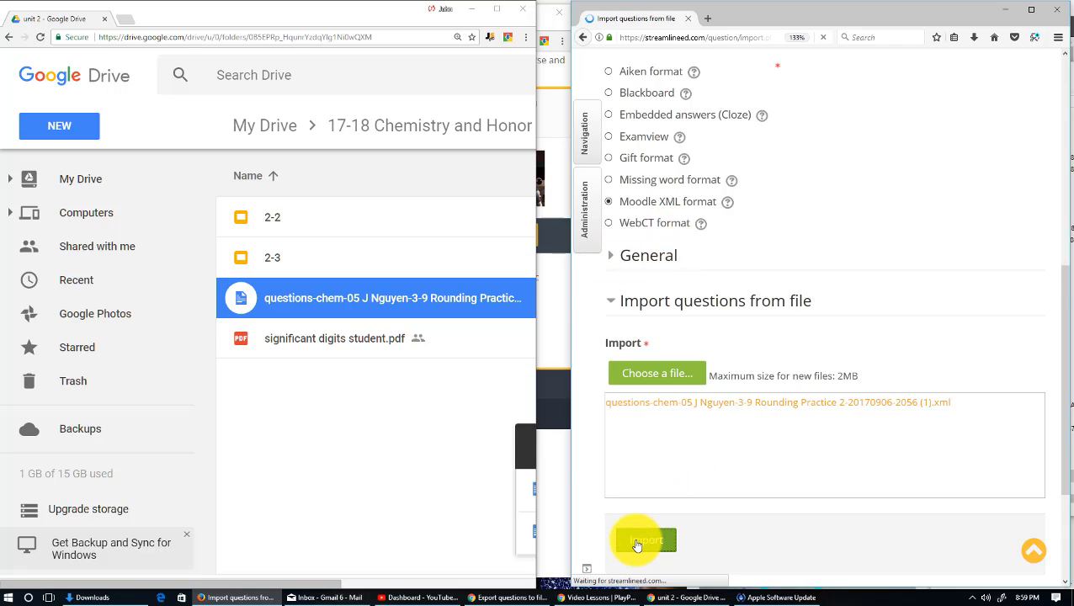
- Look through the imported questions and continue to the question bank to check the 3-9 Rounding Practice 2 category
scroll(767, 427, "down", 15)
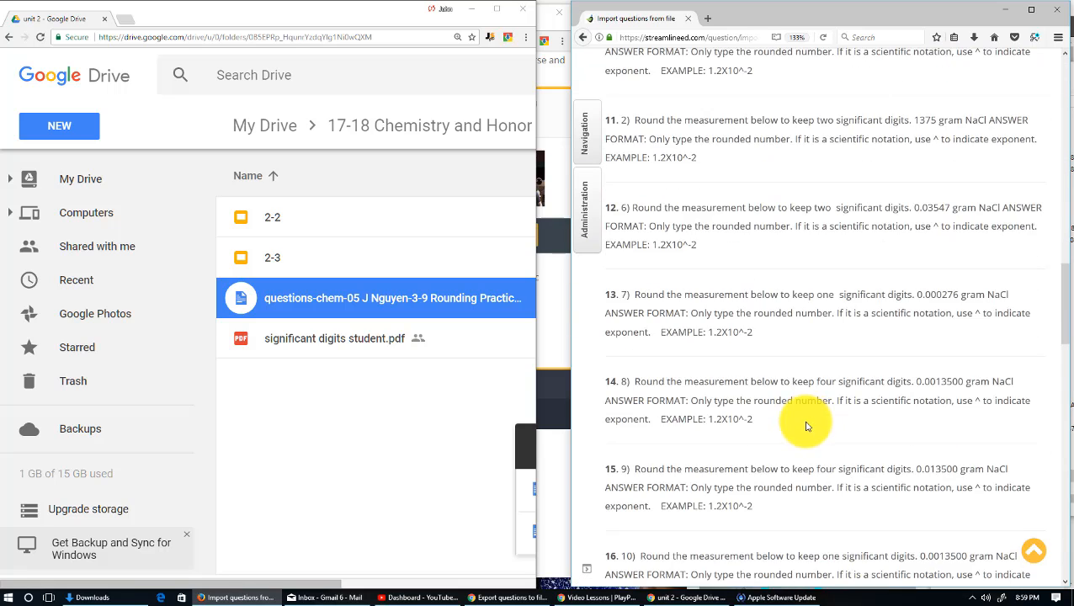
scroll(805, 427, "down", 15)
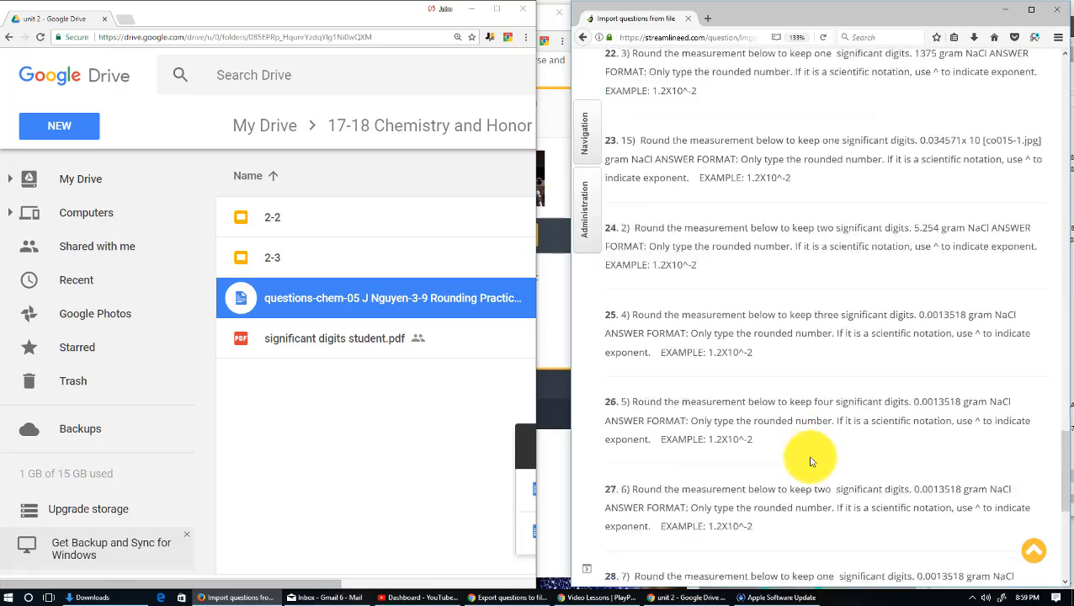
left_click(822, 423)
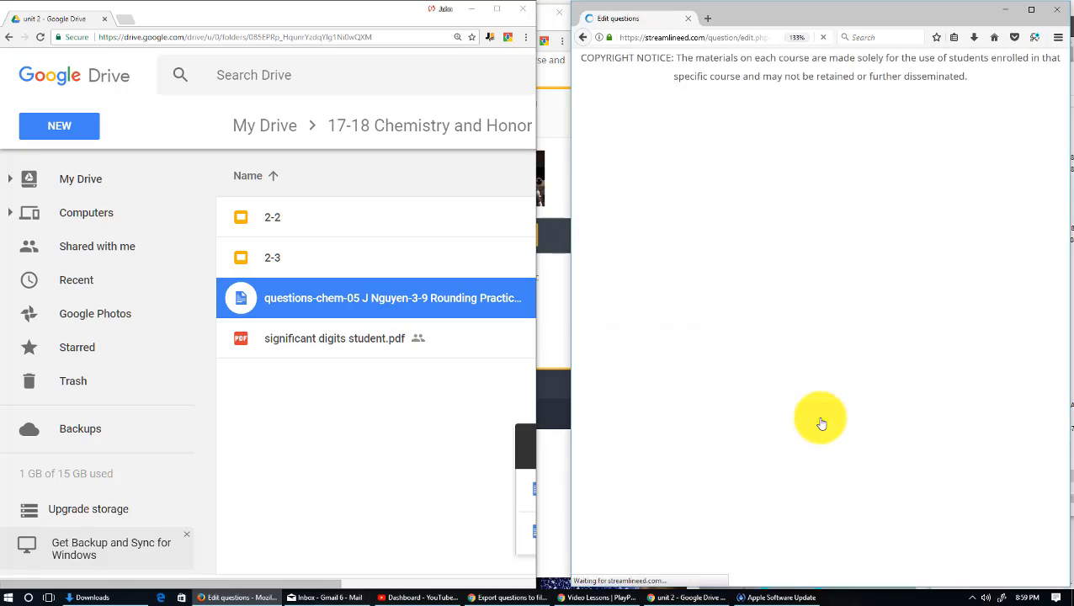
scroll(887, 403, "down", 5)
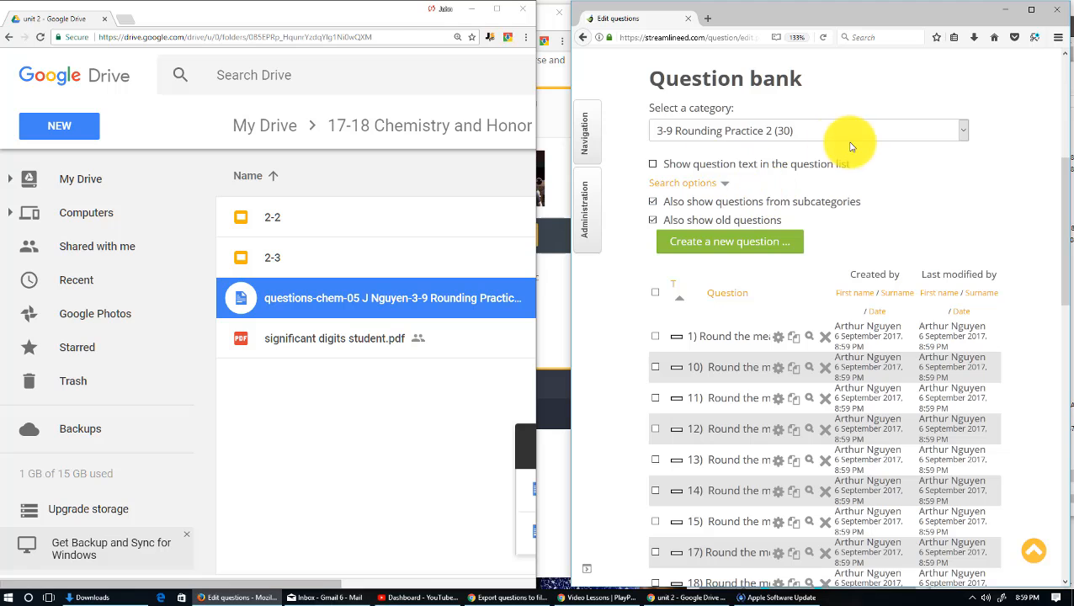
scroll(838, 156, "up", 3)
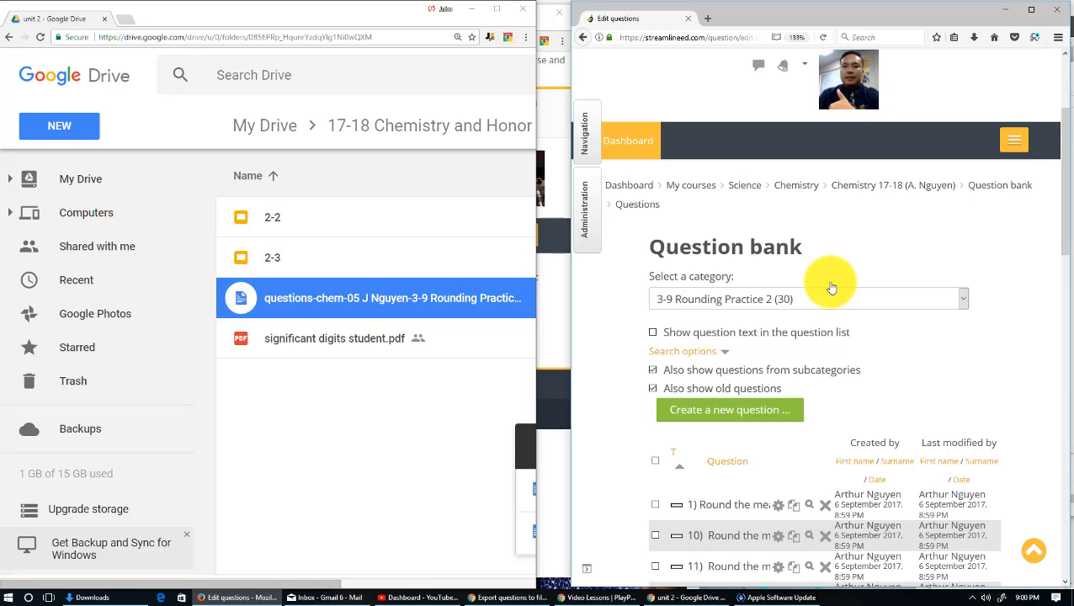
- Return to the Chemistry 17-18 course page in a maximized window and go to the 2- Atomic Structure and Periodic Table section
left_click(893, 189)
left_click(1031, 10)
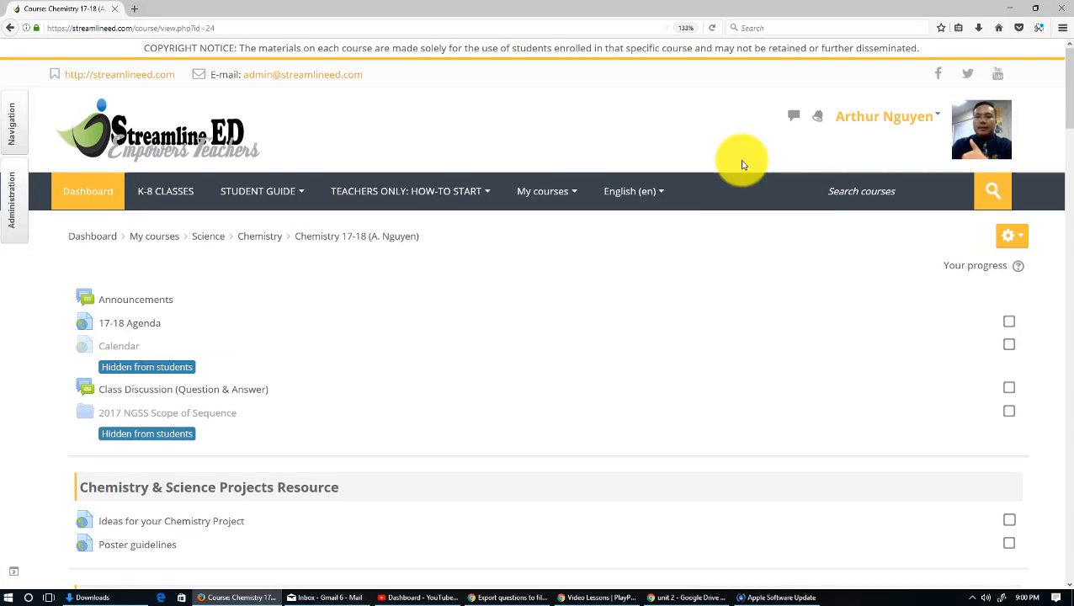
scroll(430, 360, "down", 5)
scroll(430, 359, "down", 2)
scroll(5, 204, "up", 1)
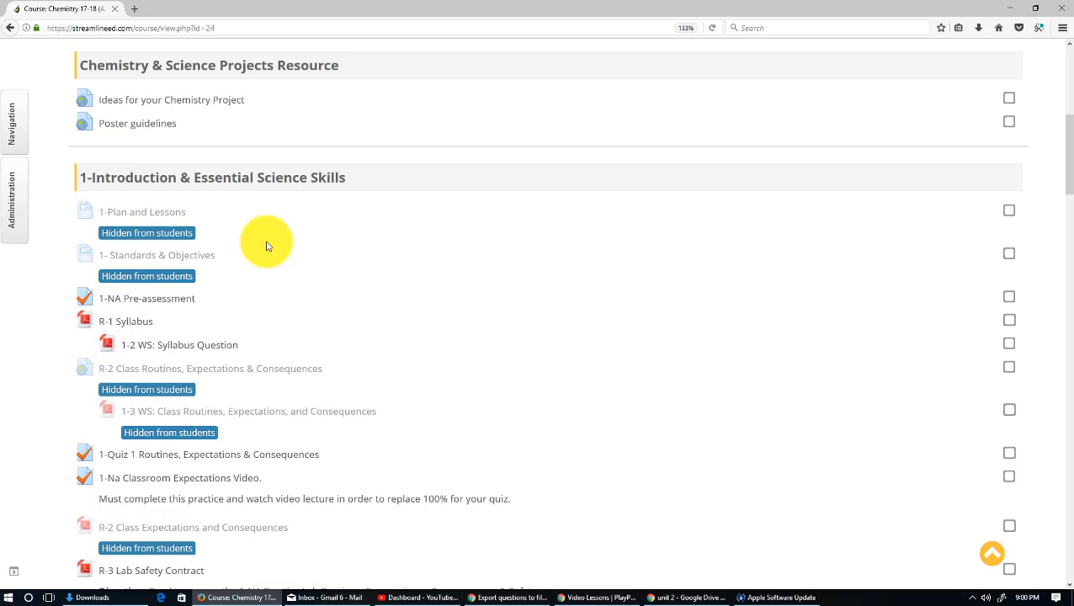
left_click(12, 132)
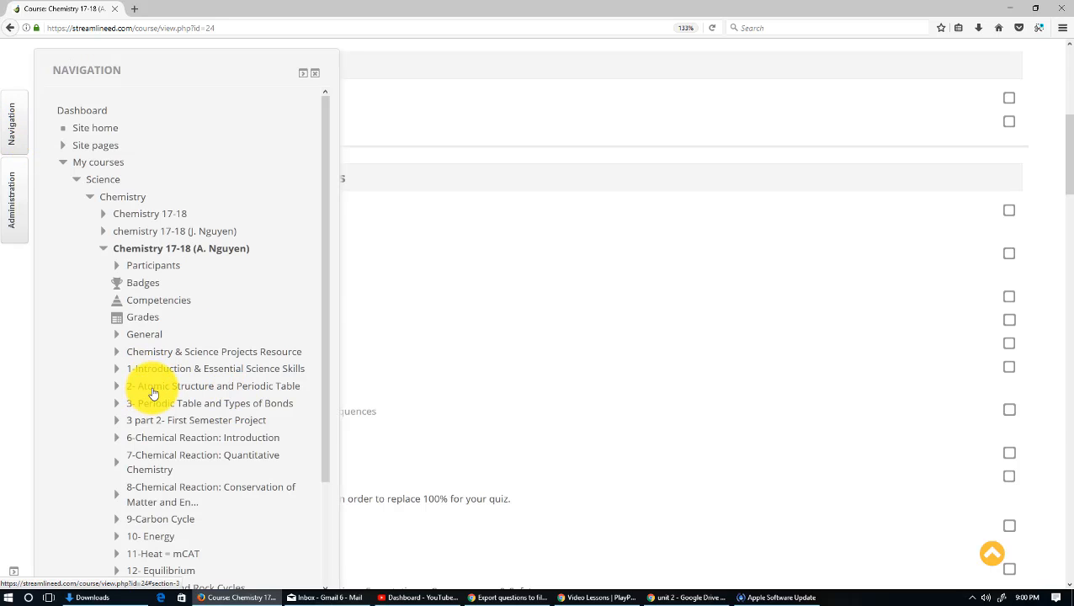
left_click(153, 389)
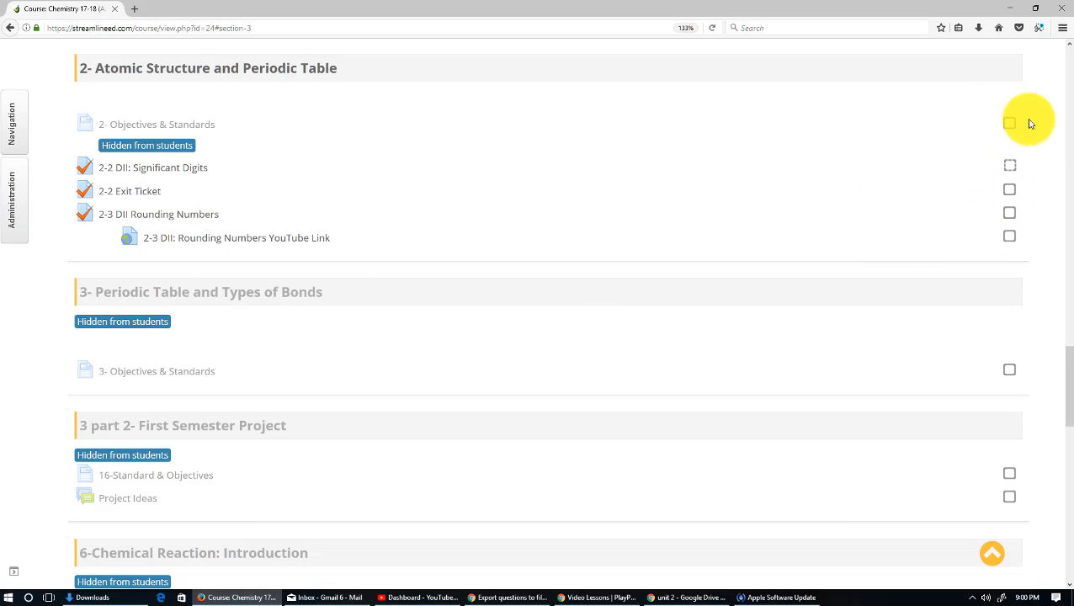
- Turn editing on for the course and return to the 2- Atomic Structure and Periodic Table section
mouse_move(11, 205)
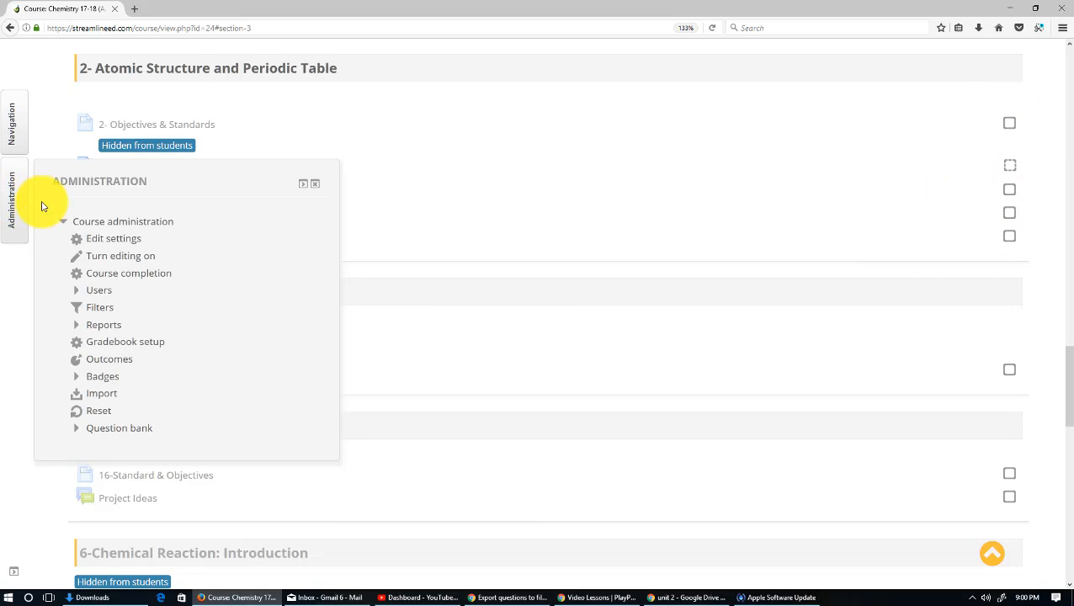
left_click(122, 258)
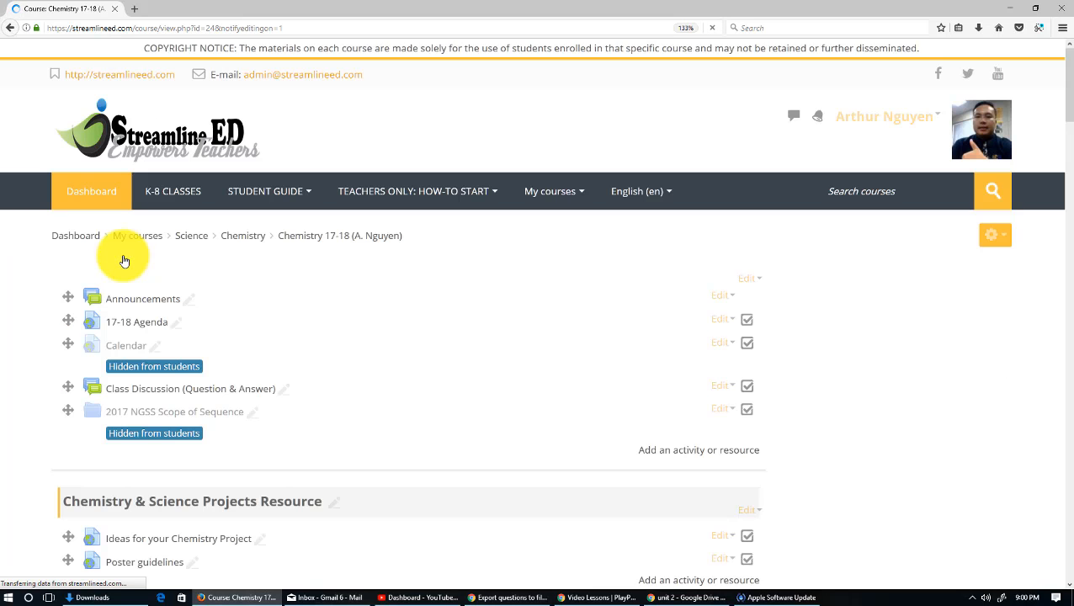
scroll(679, 434, "down", 5)
scroll(816, 421, "down", 2)
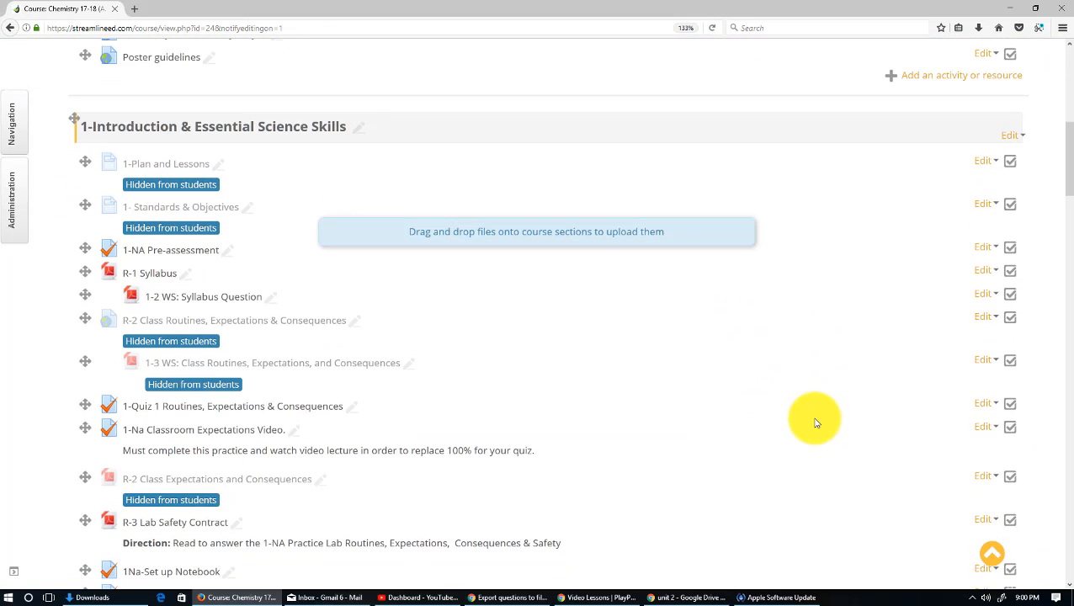
scroll(791, 424, "up", 5)
scroll(800, 429, "down", 15)
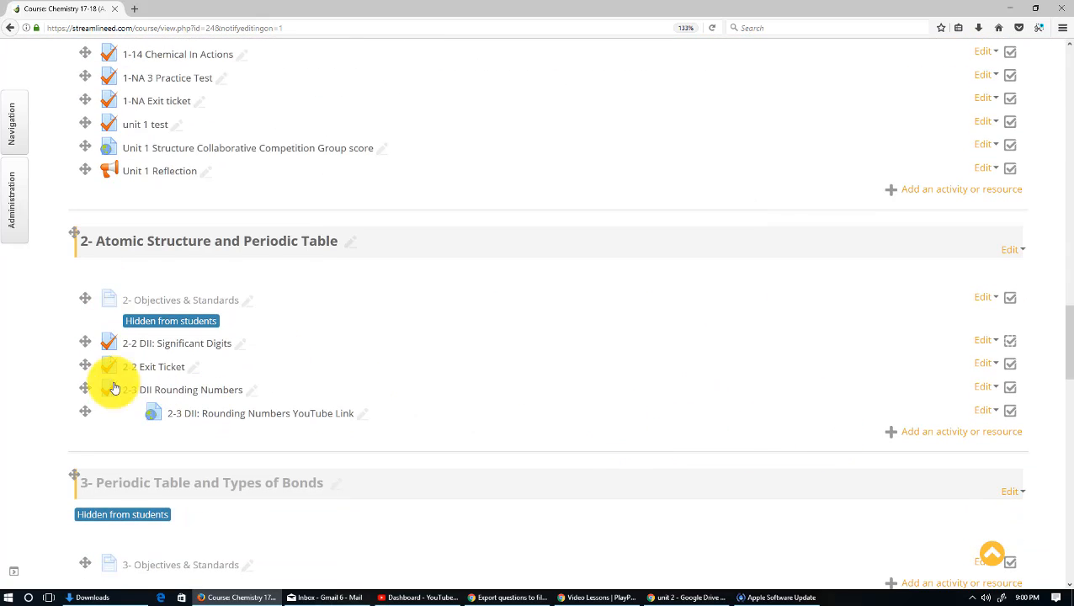
- Add a quiz activity to the 2- Atomic Structure and Periodic Table section and name it "2-3 SCC Rounding Measurements"
left_click(965, 436)
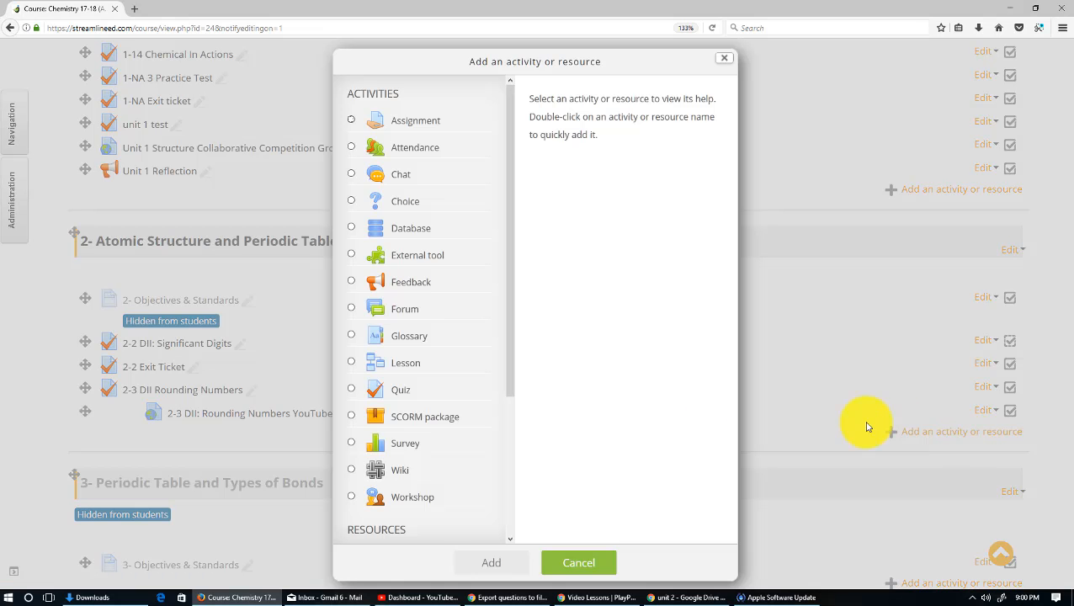
left_click(397, 388)
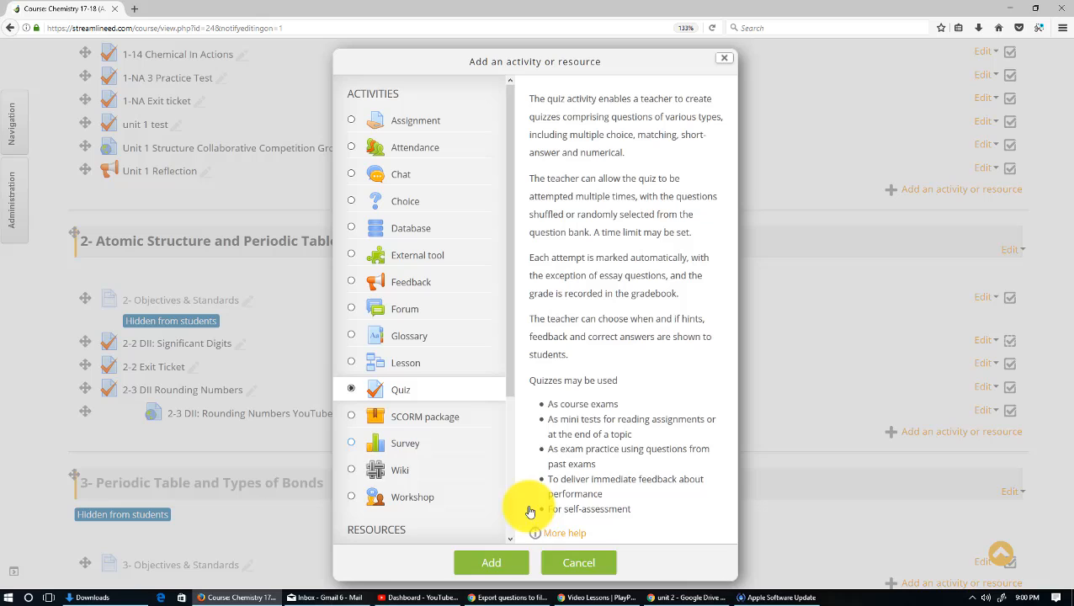
left_click(492, 561)
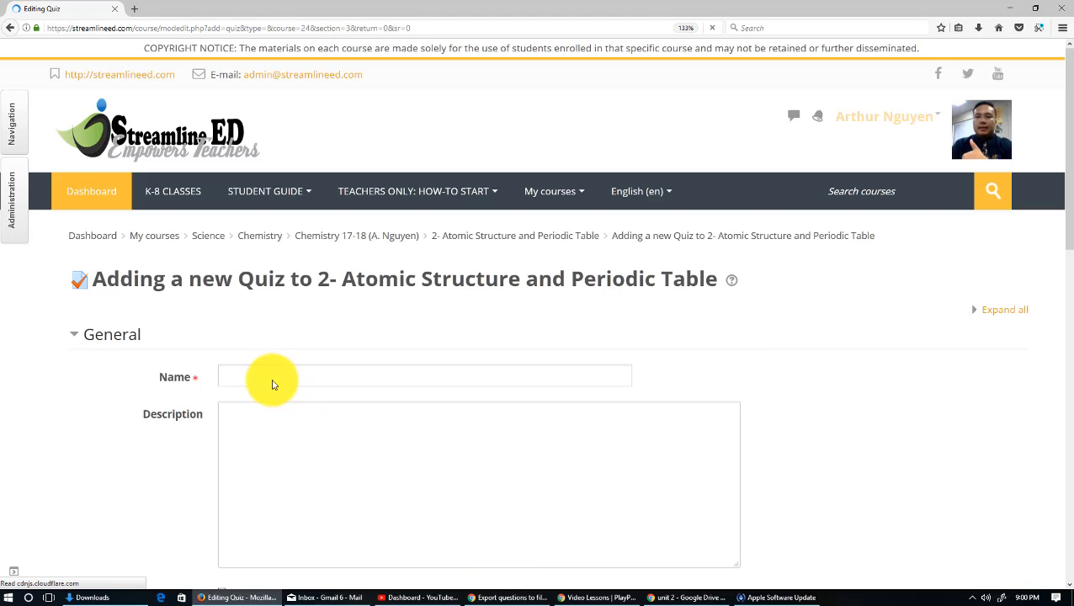
left_click(269, 378)
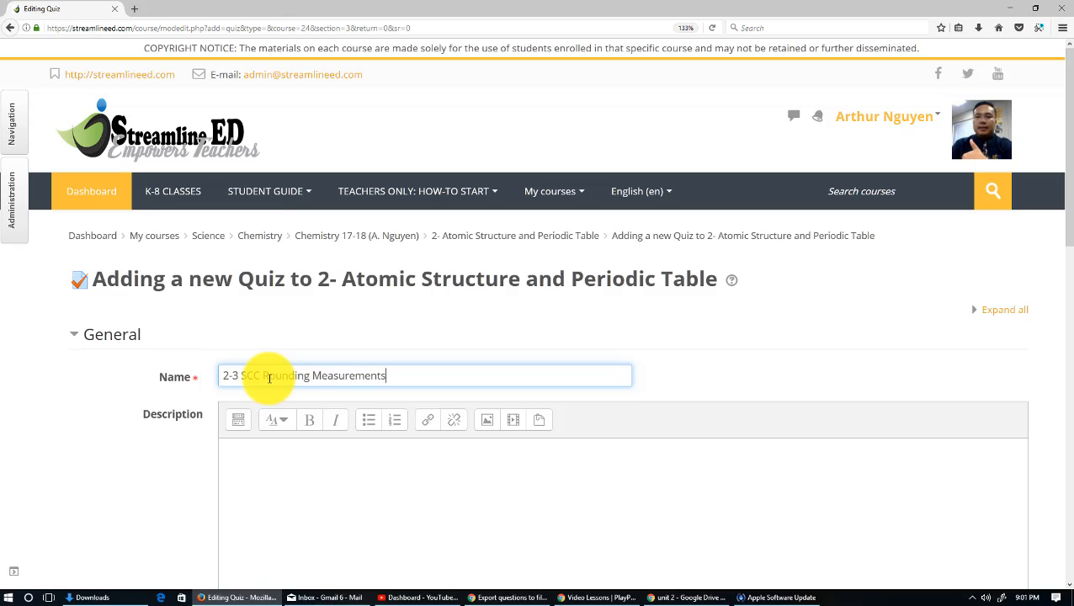
- Enable the quiz's time limit in the timing settings and set it to 24 hours
scroll(272, 381, "down", 5)
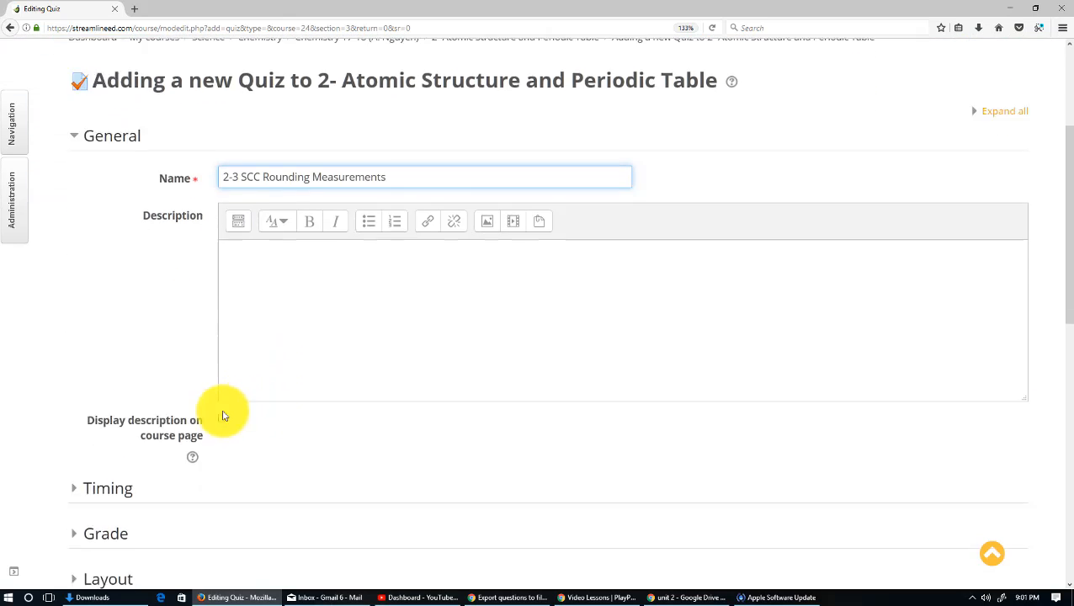
left_click(103, 353)
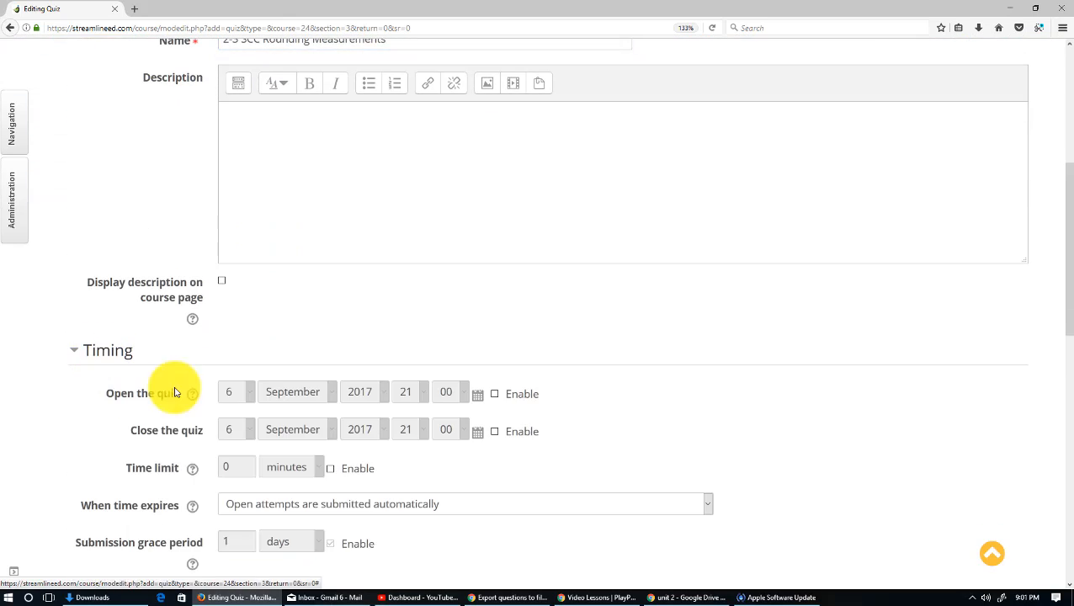
left_click(330, 468)
left_click(291, 468)
left_click(273, 521)
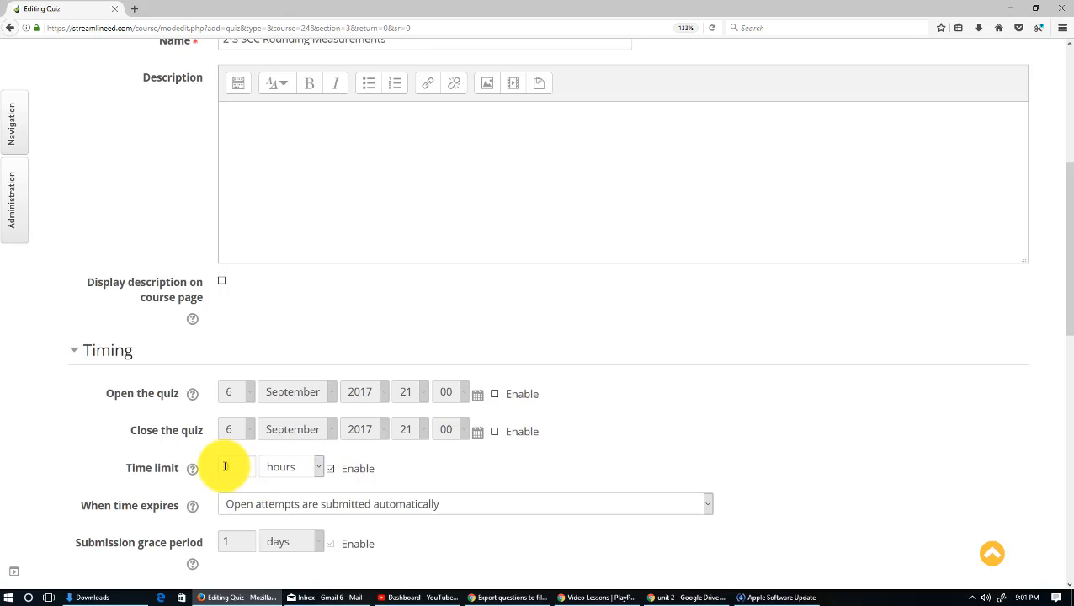
double_click(240, 467)
- Set the quiz's grade category to 2-Atomic Structure, attempts allowed to 10, and grading method to Average grade
scroll(180, 449, "down", 5)
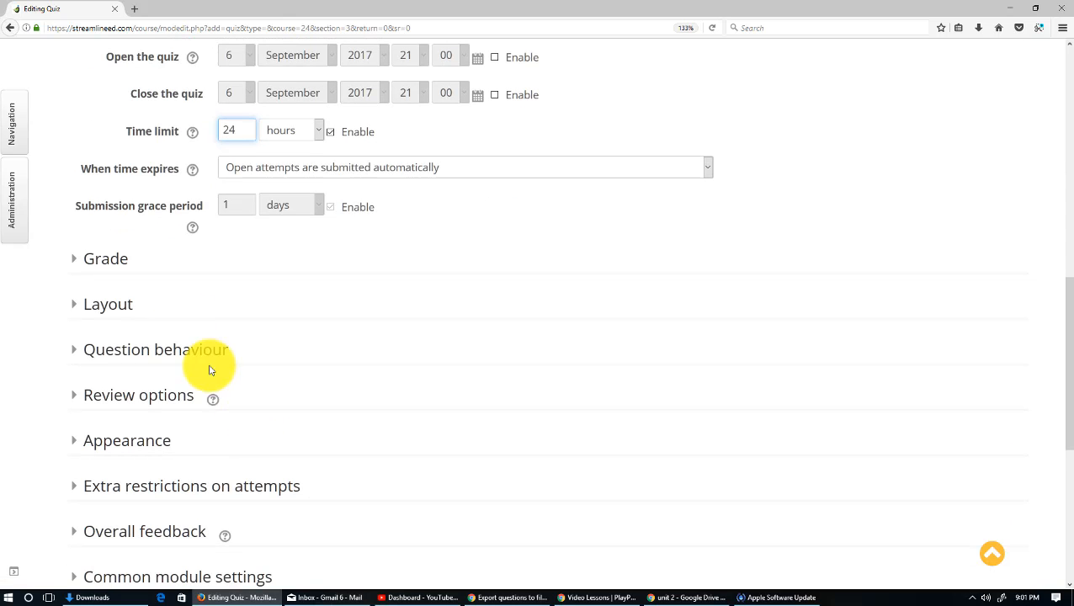
left_click(109, 266)
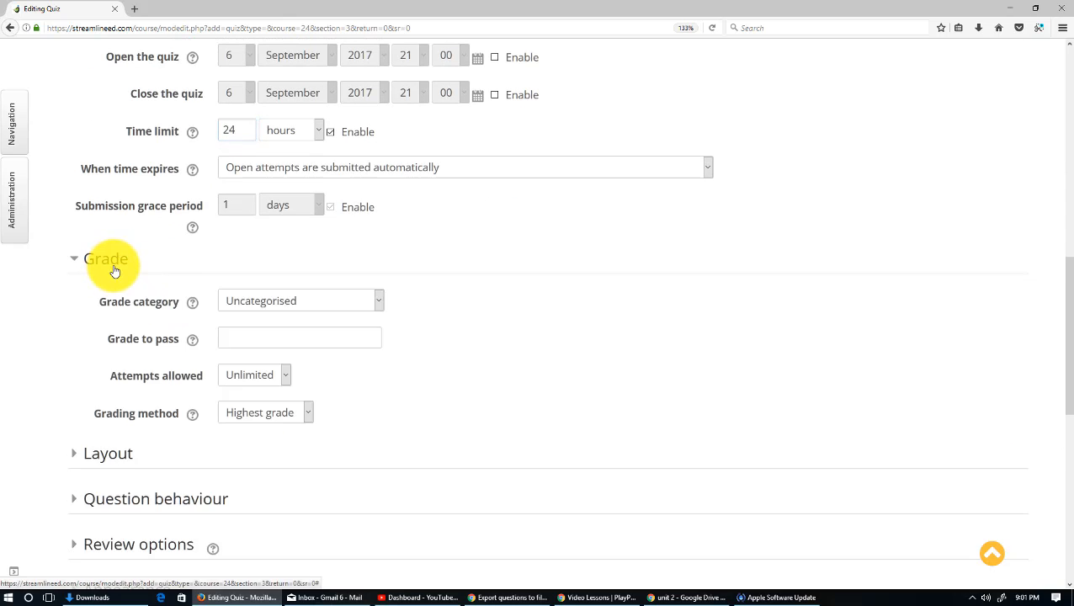
left_click(294, 303)
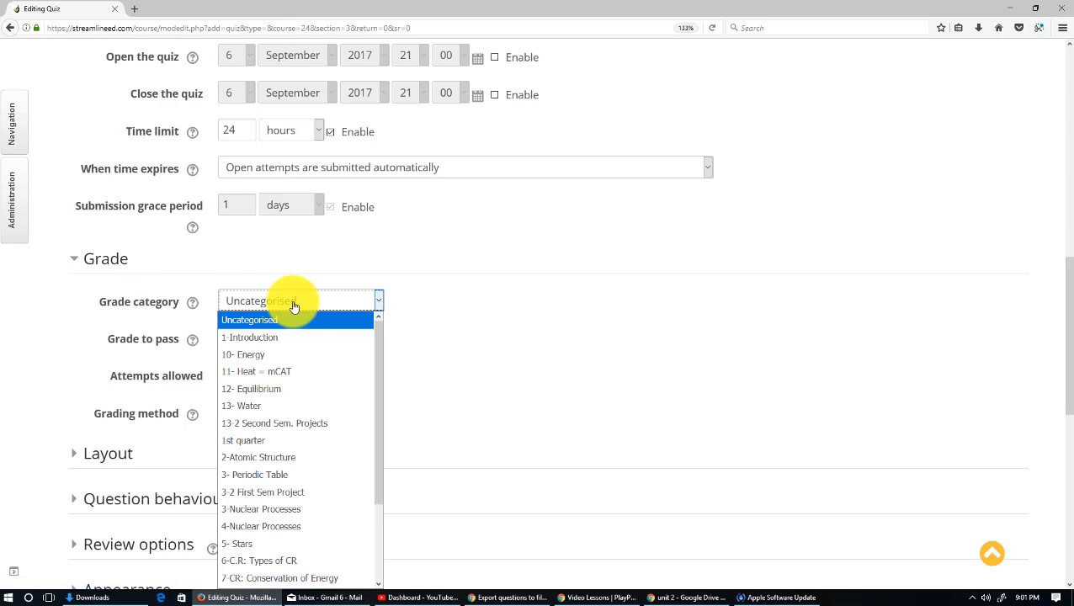
left_click(280, 461)
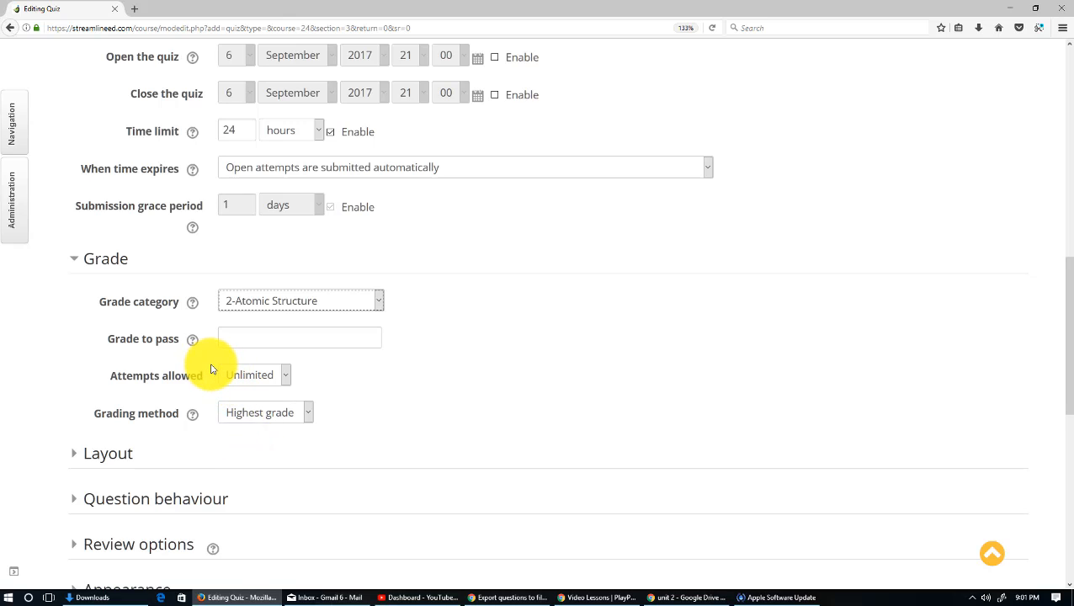
left_click(253, 374)
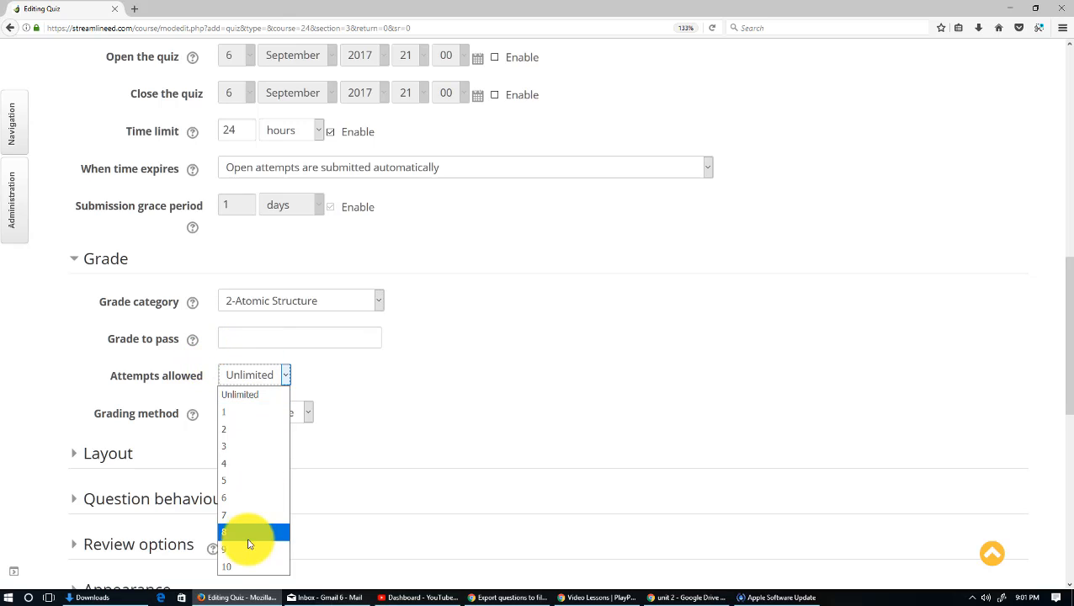
left_click(227, 566)
left_click(295, 413)
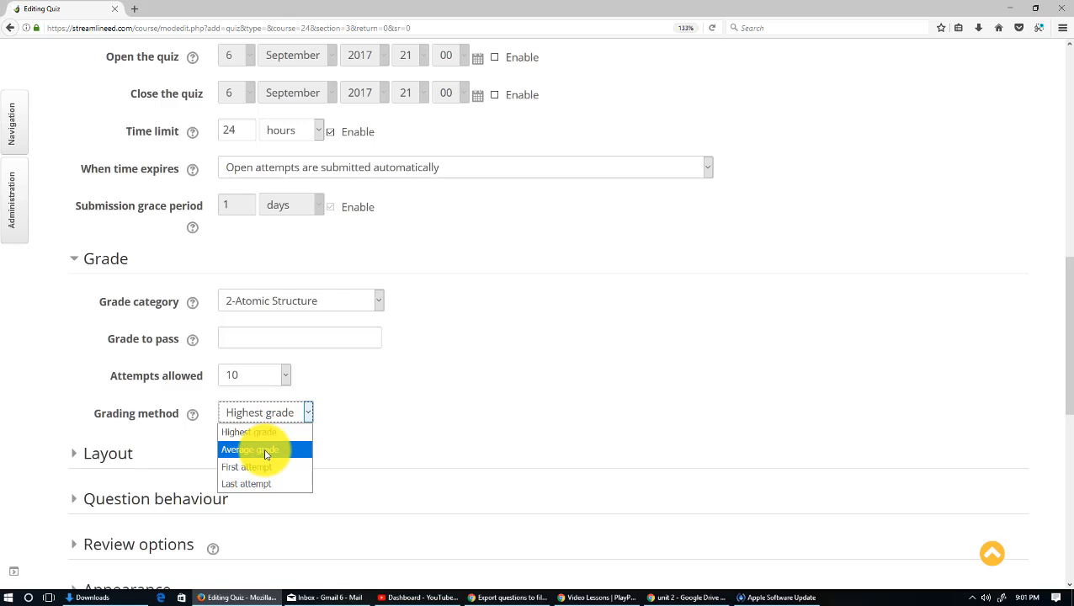
left_click(266, 451)
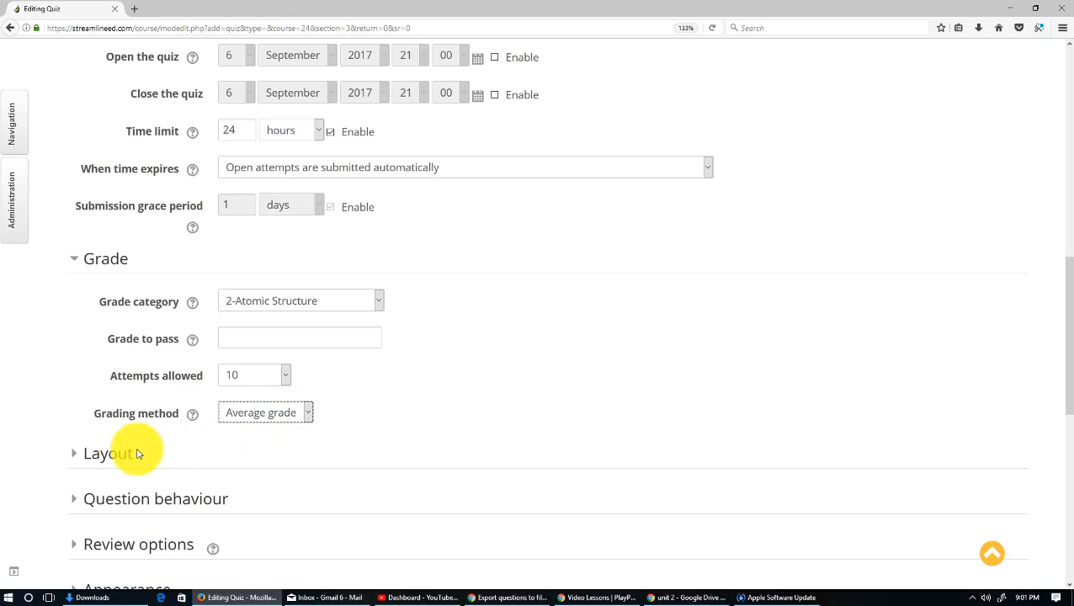
- Expand the quiz's layout and question behaviour settings and set how questions behave to Adaptive mode
left_click(109, 455)
scroll(215, 422, "down", 3)
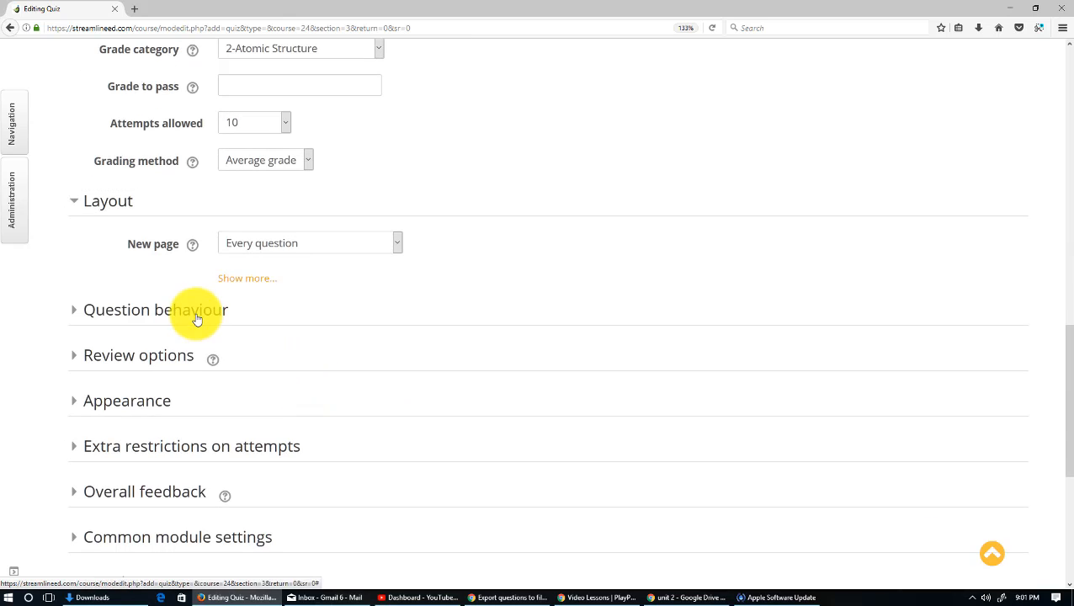
left_click(196, 318)
left_click(286, 402)
left_click(279, 422)
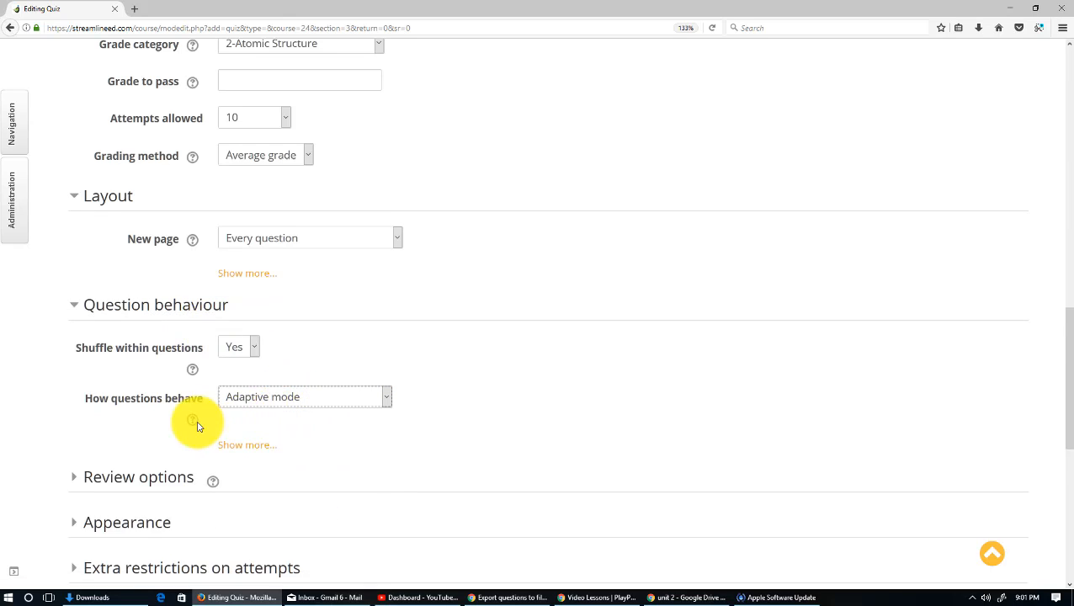
- In the review options, disable Right answer during the attempt and disable The attempt for all three stages after it
scroll(160, 336, "down", 2)
left_click(145, 314)
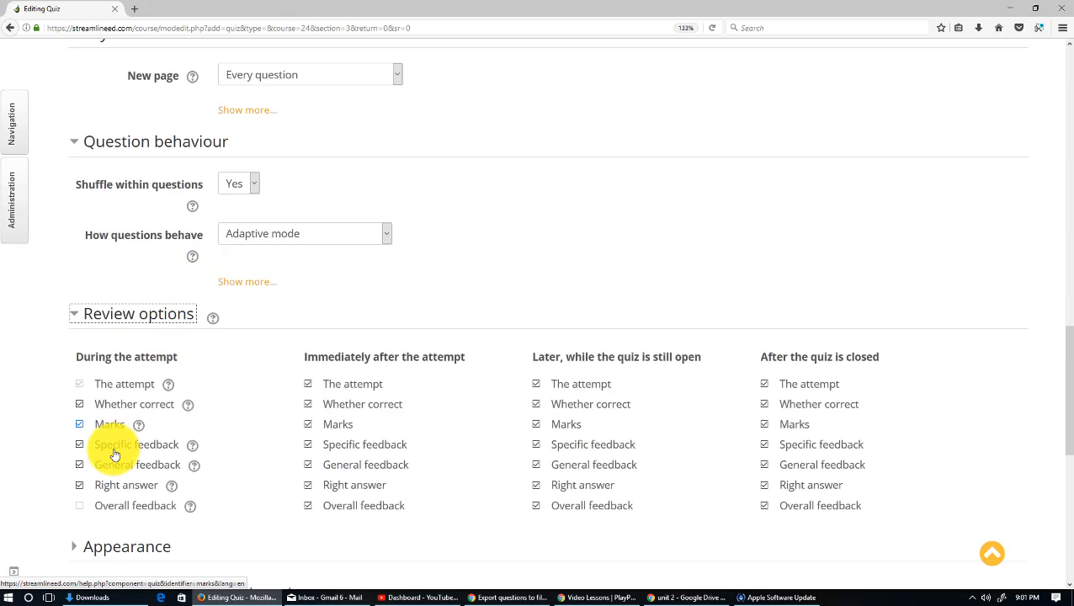
left_click(78, 485)
left_click(308, 384)
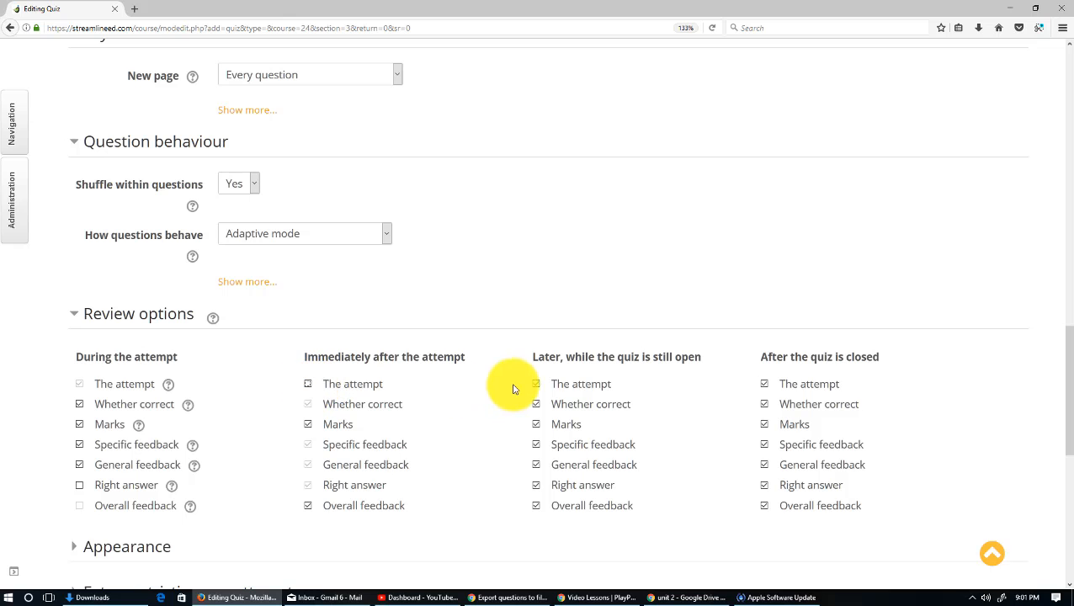
left_click(764, 385)
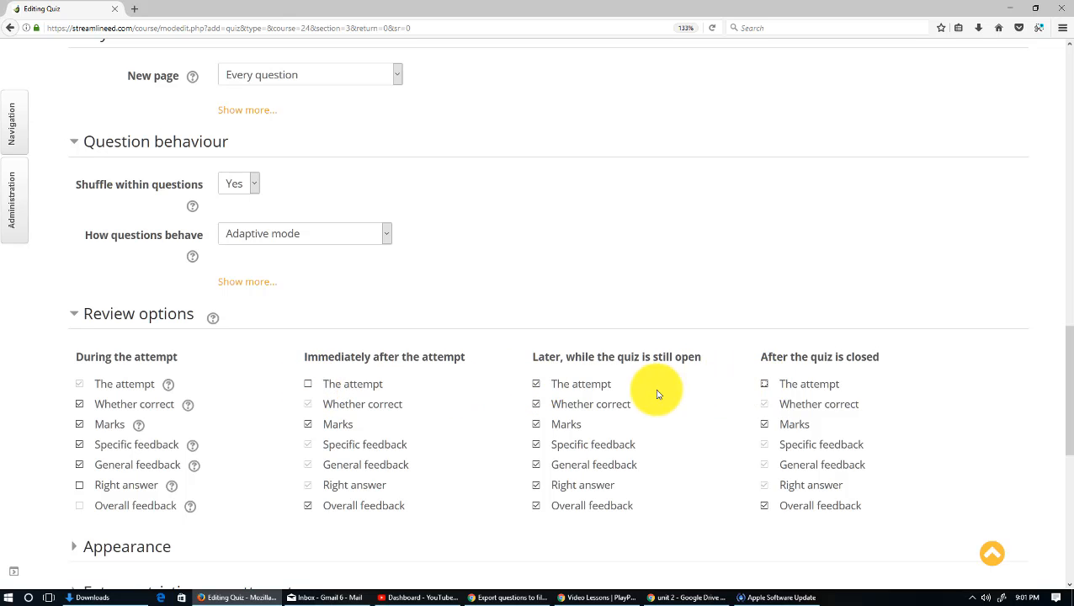
left_click(537, 384)
- Save and display the new quiz, and open it for editing its questions
scroll(348, 408, "down", 4)
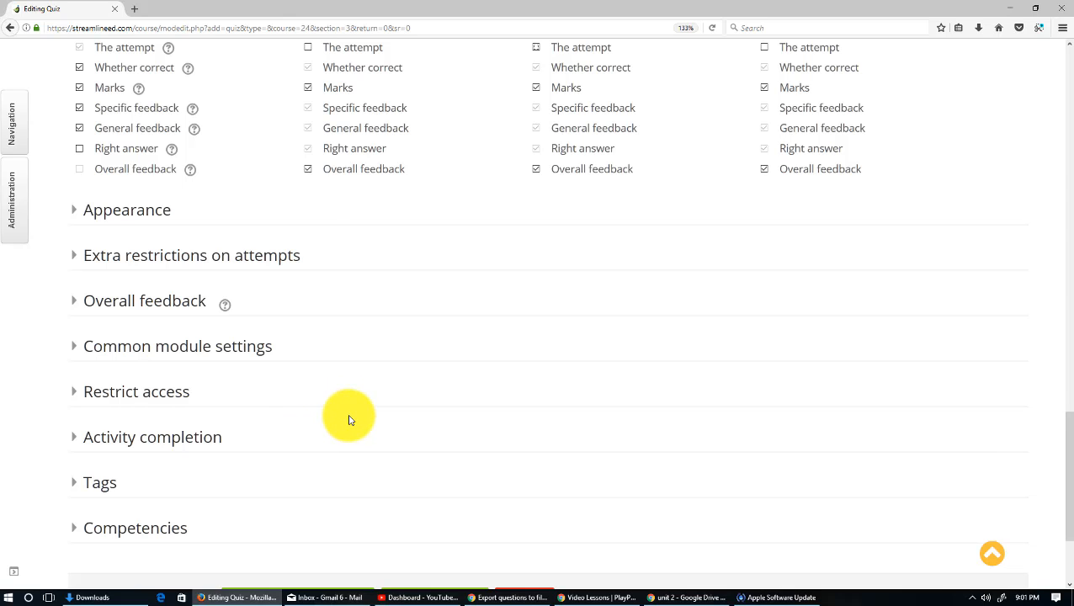
scroll(350, 419, "down", 2)
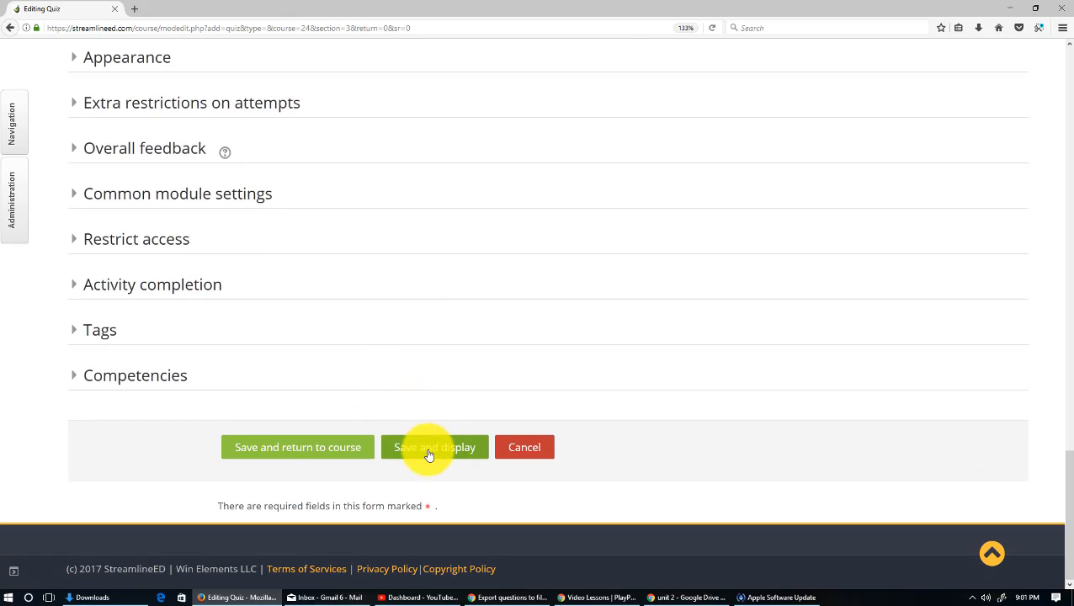
left_click(426, 454)
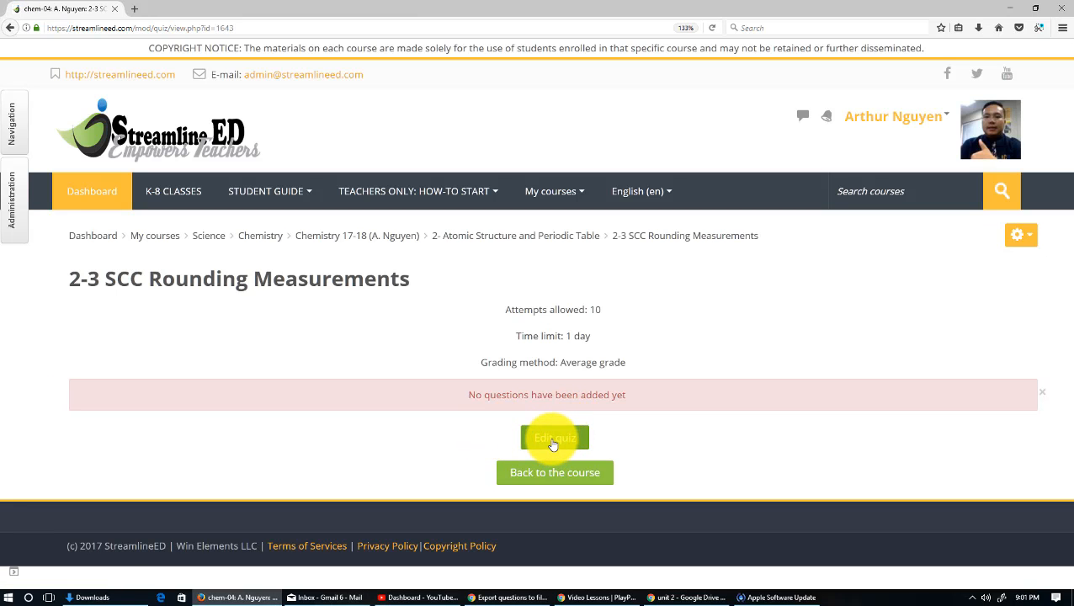
left_click(551, 441)
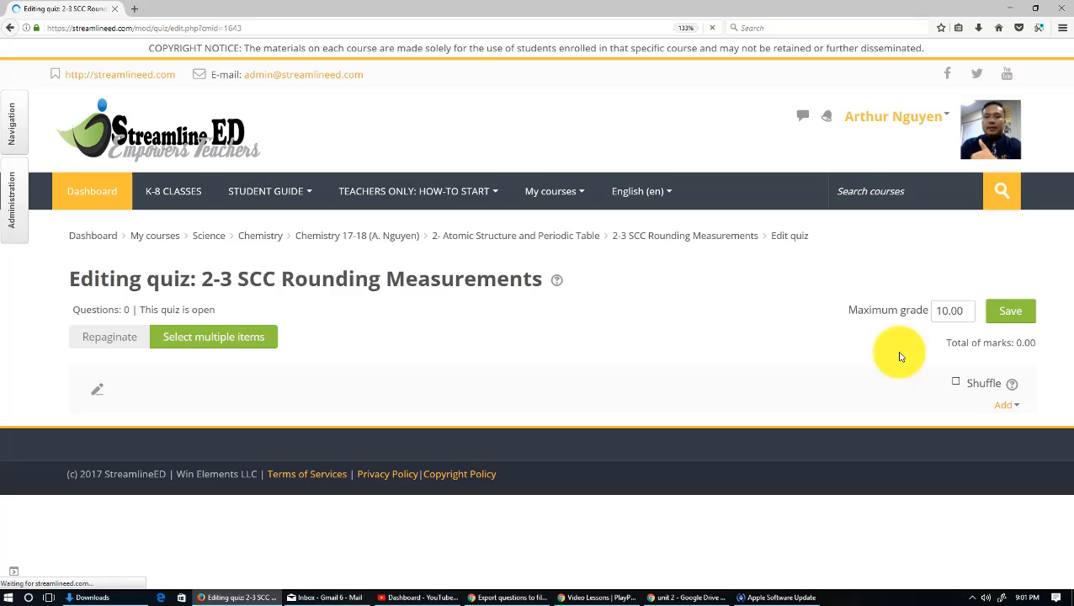
- Start adding questions to the quiz from the question bank and choose the 3-9 Rounding Practice 2 category
left_click(1007, 409)
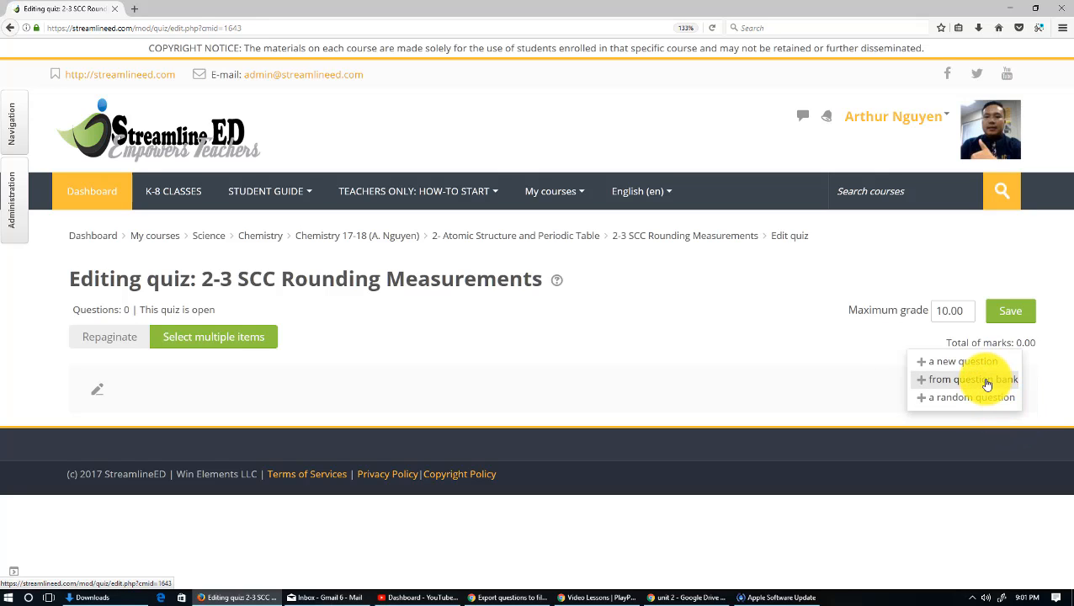
left_click(975, 380)
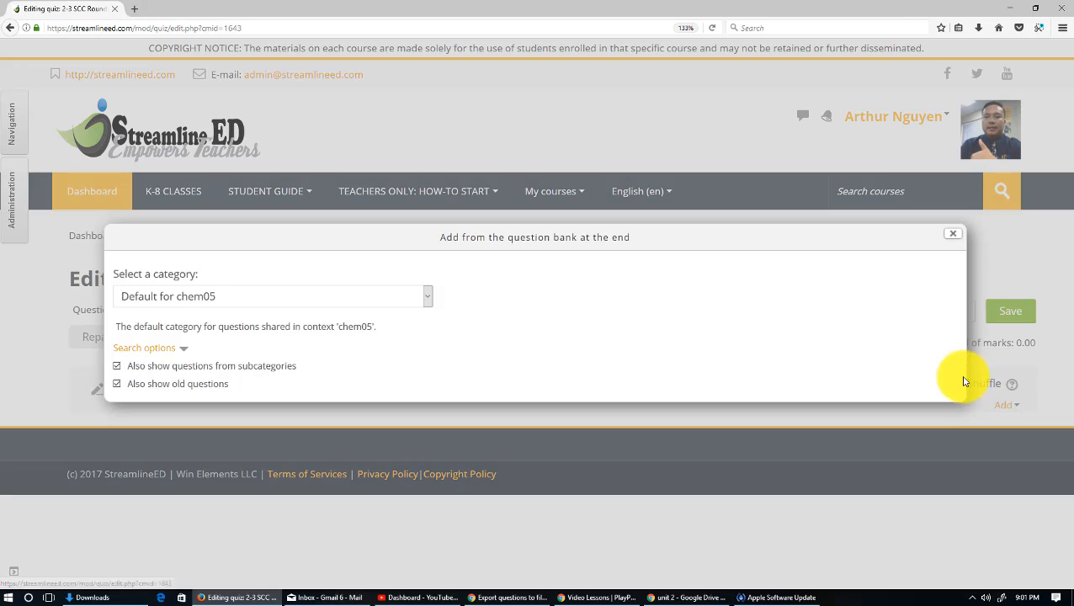
left_click(397, 299)
scroll(320, 438, "down", 7)
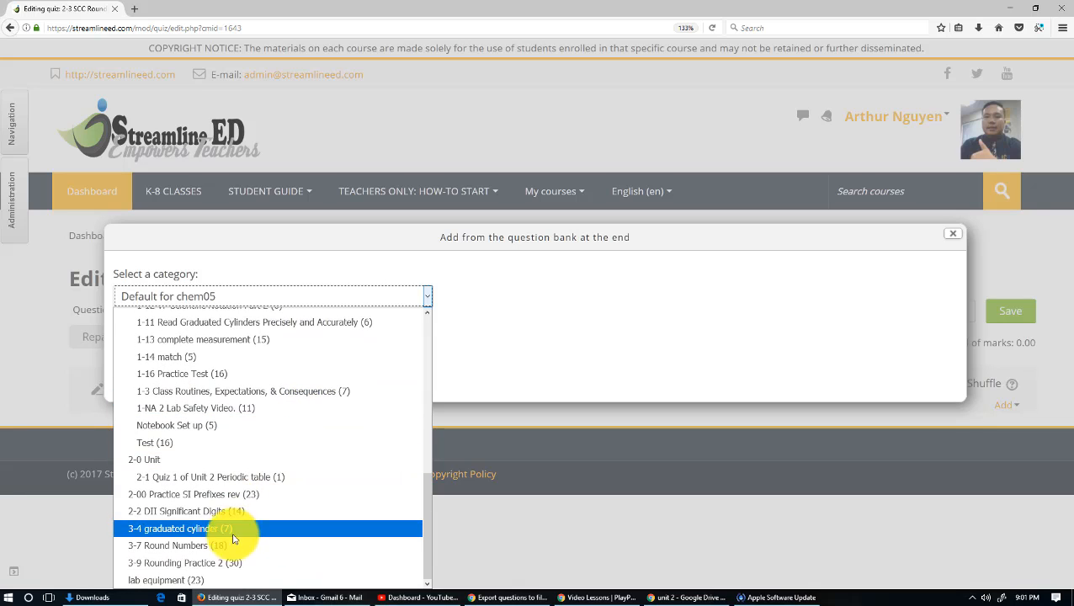
left_click(225, 563)
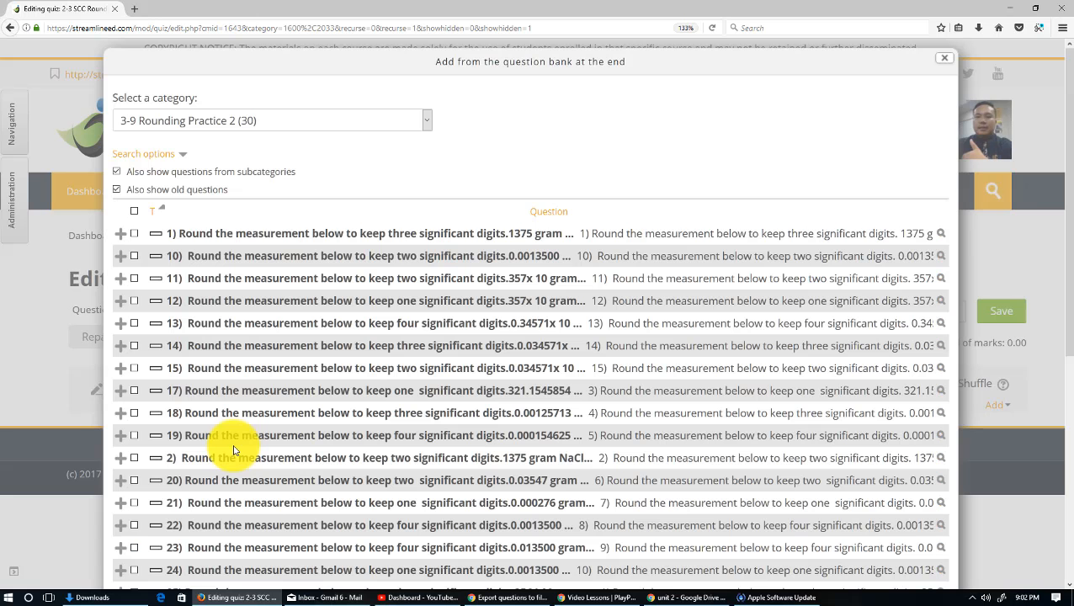
- Add all questions of the chosen category to the quiz and save its maximum grade as 15
scroll(271, 408, "down", 5)
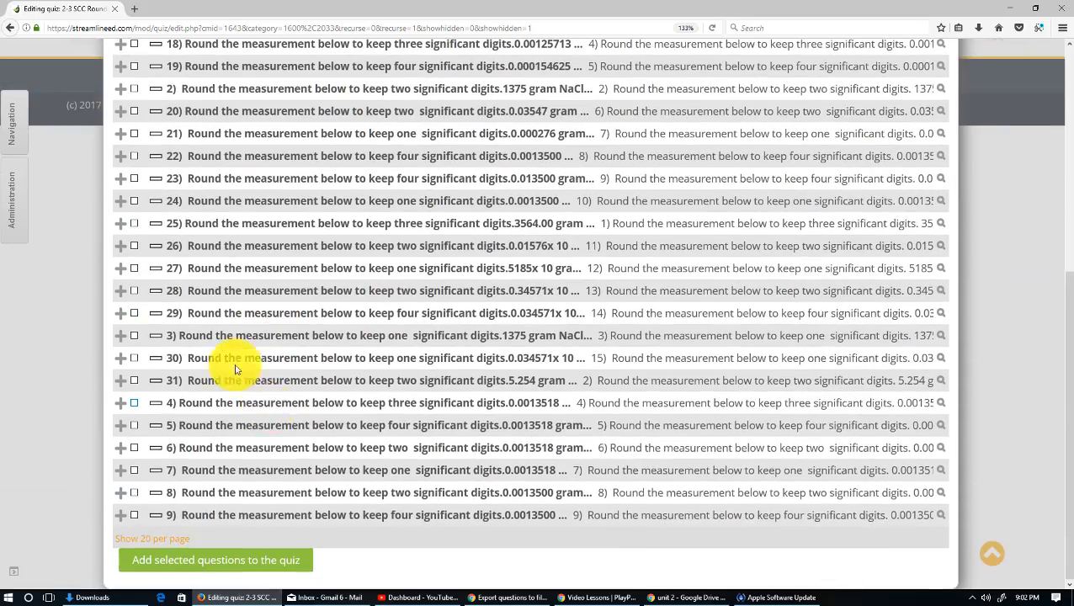
scroll(237, 366, "up", 5)
left_click(135, 182)
scroll(204, 311, "down", 5)
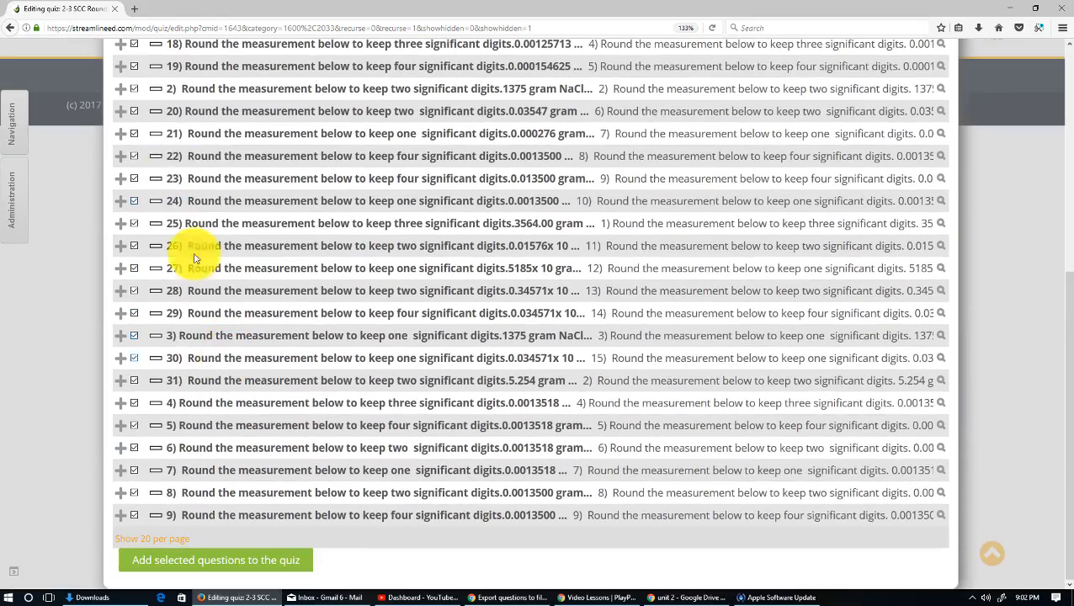
left_click(231, 558)
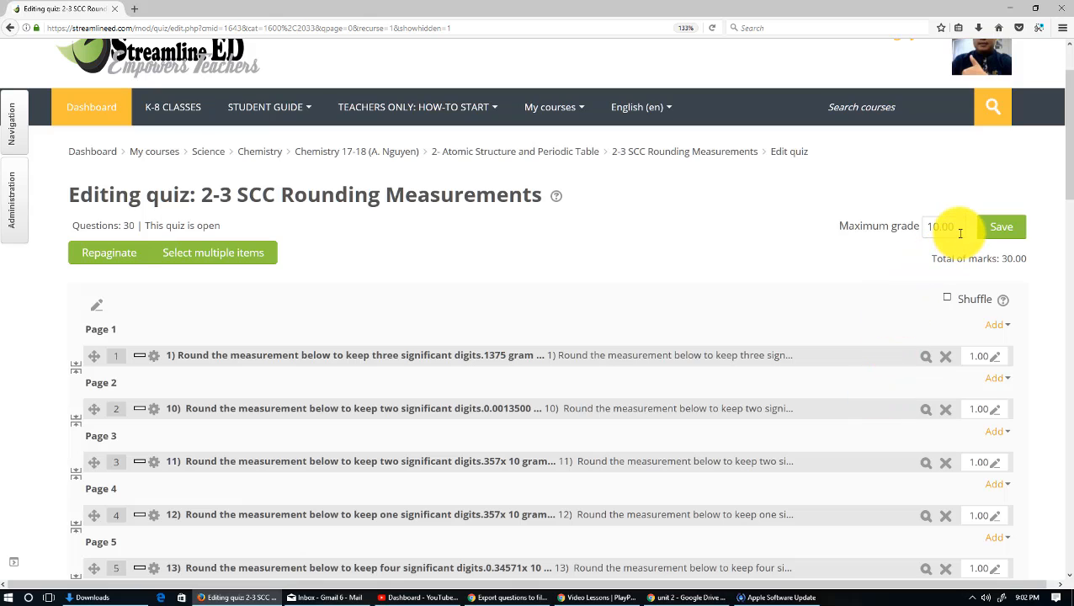
left_click_drag(958, 231, 909, 230)
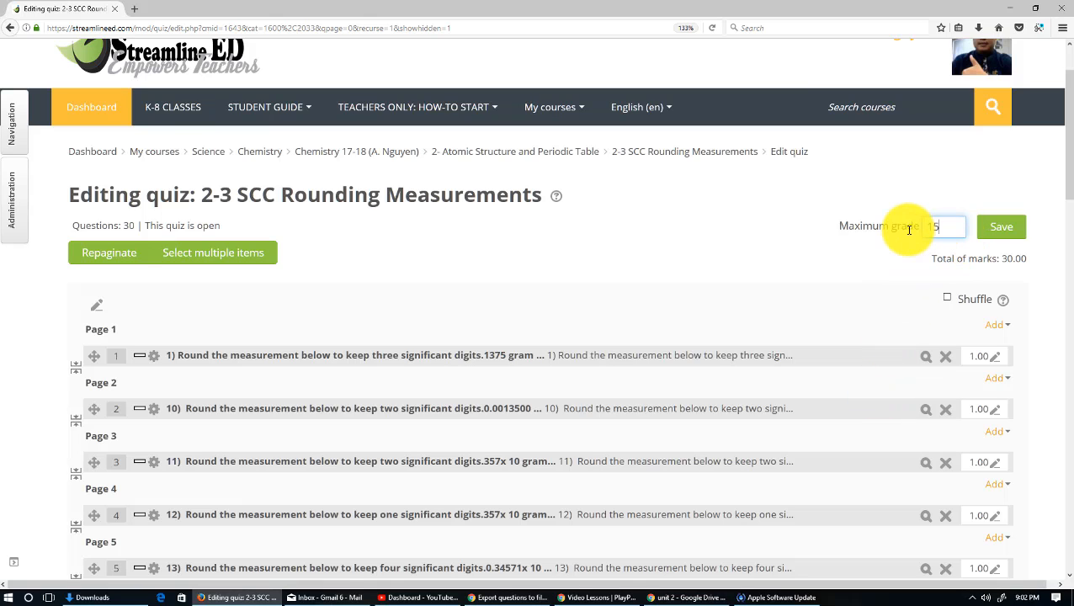
left_click(1000, 228)
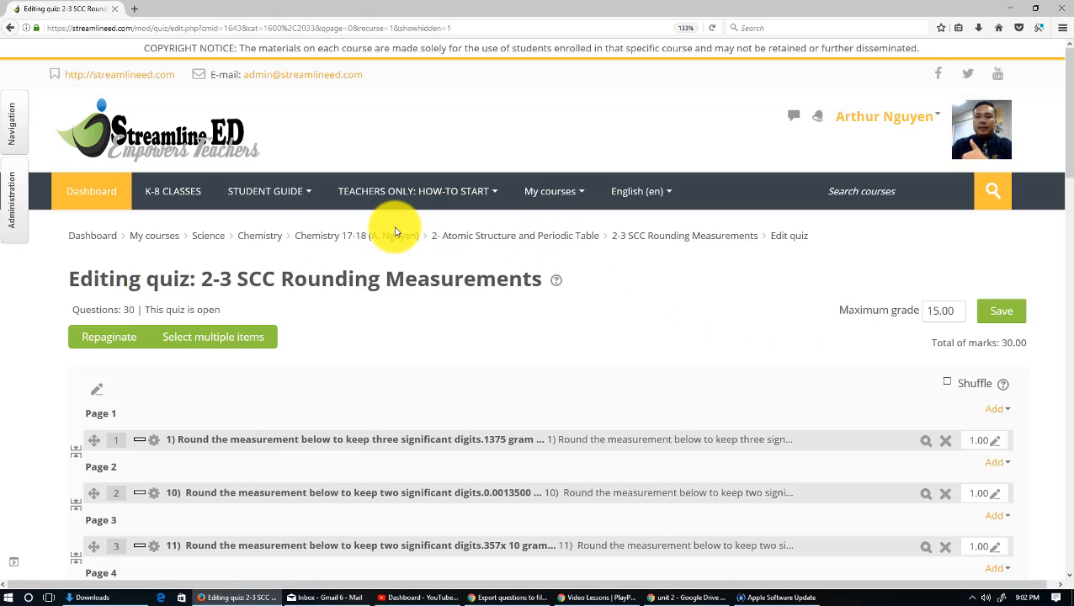
- Return to the chemistry course page and go to its 2- Atomic Structure and Periodic Table section
left_click(342, 241)
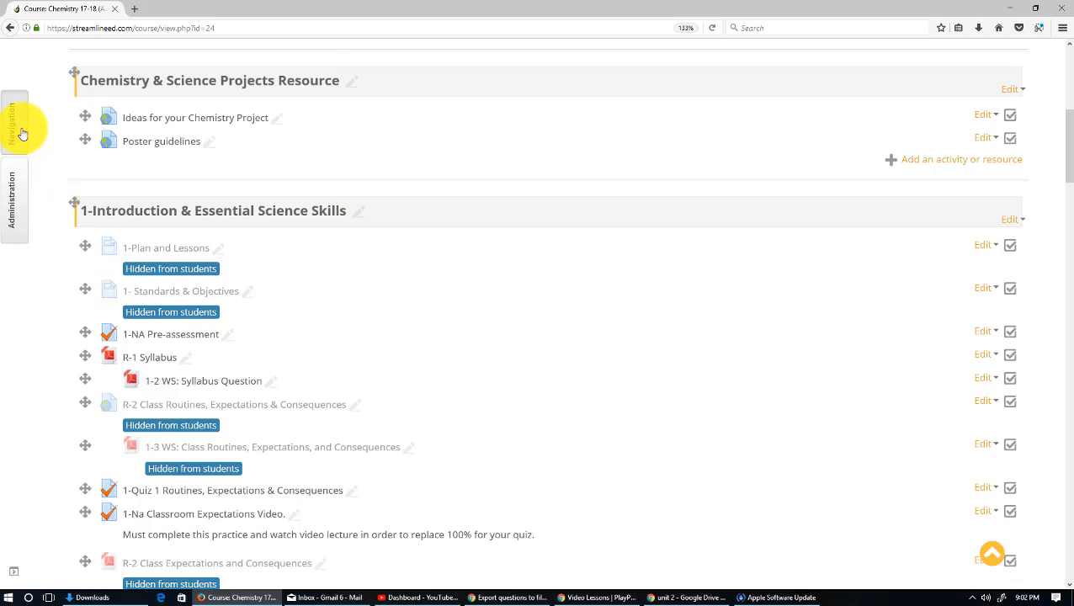
left_click(17, 130)
left_click(128, 362)
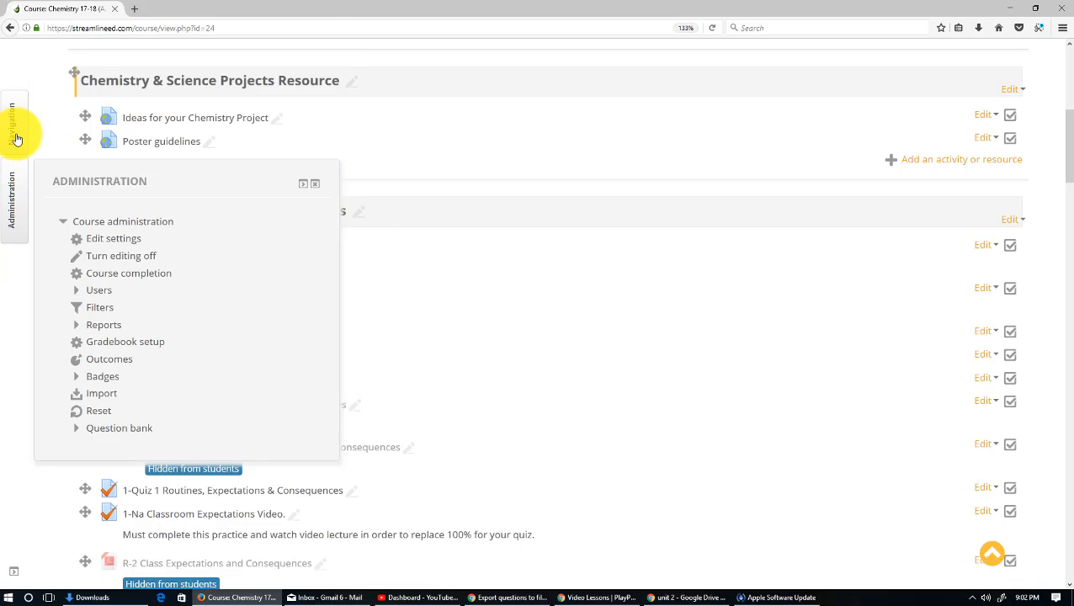
mouse_move(16, 131)
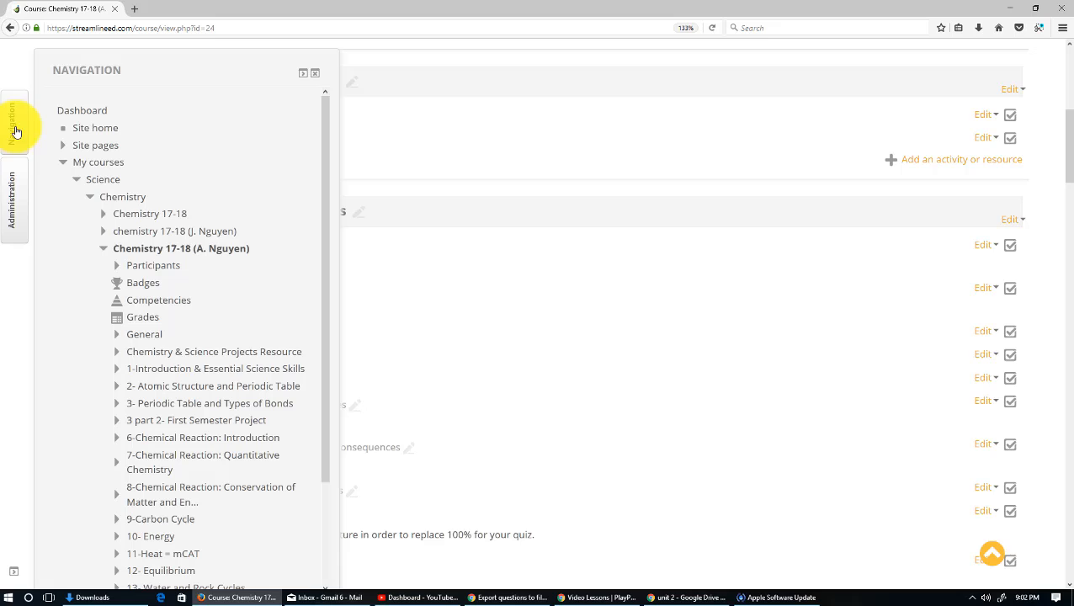
left_click(210, 386)
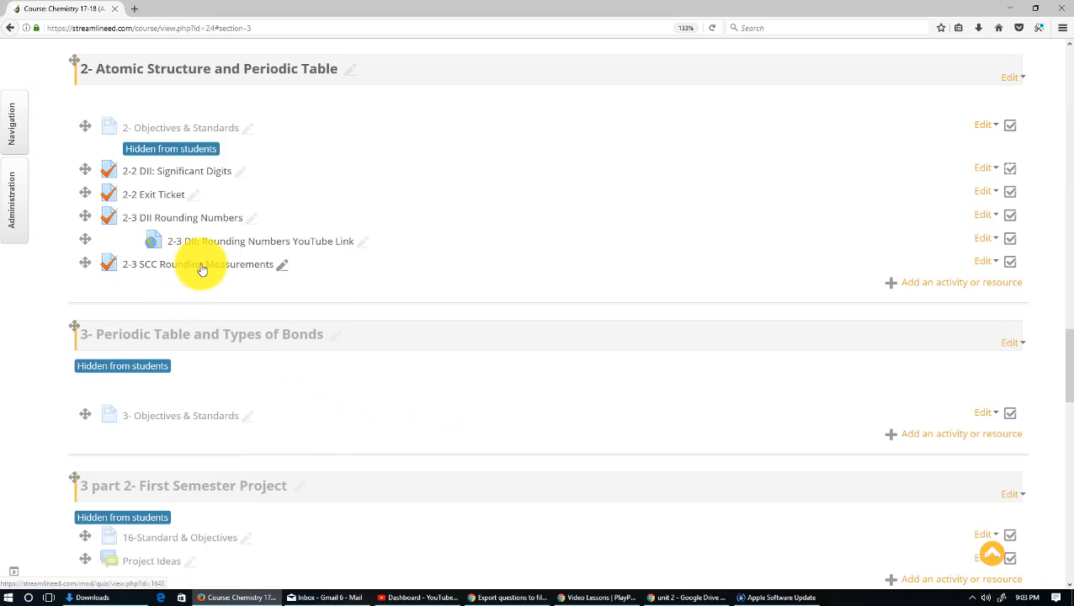
- Open the 2-3 SCC Rounding Measurements quiz and start a preview attempt to examine its questions and timer
left_click(201, 266)
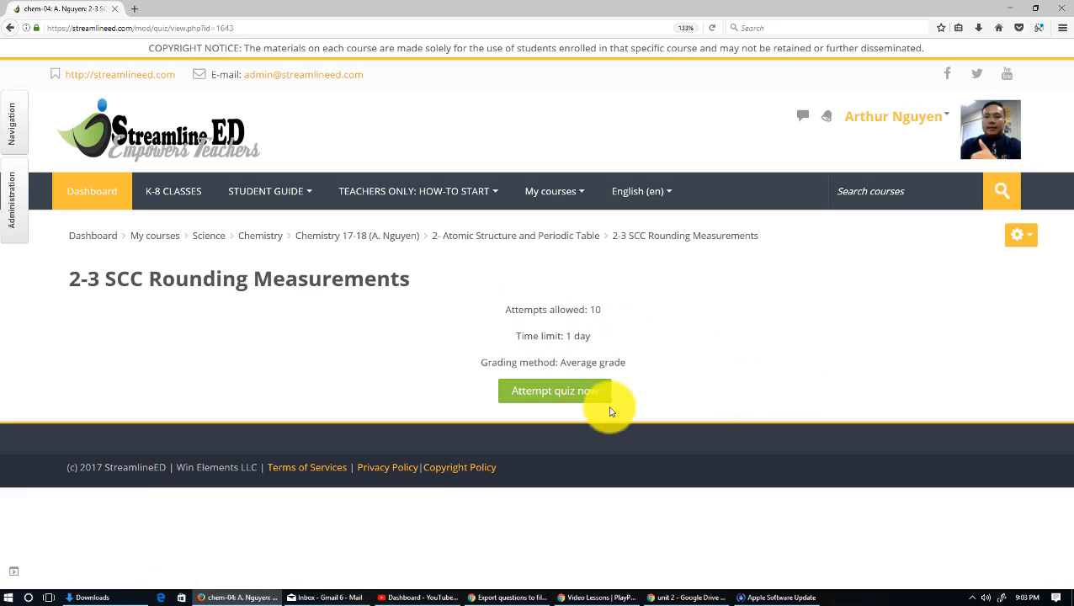
left_click(565, 389)
left_click(511, 363)
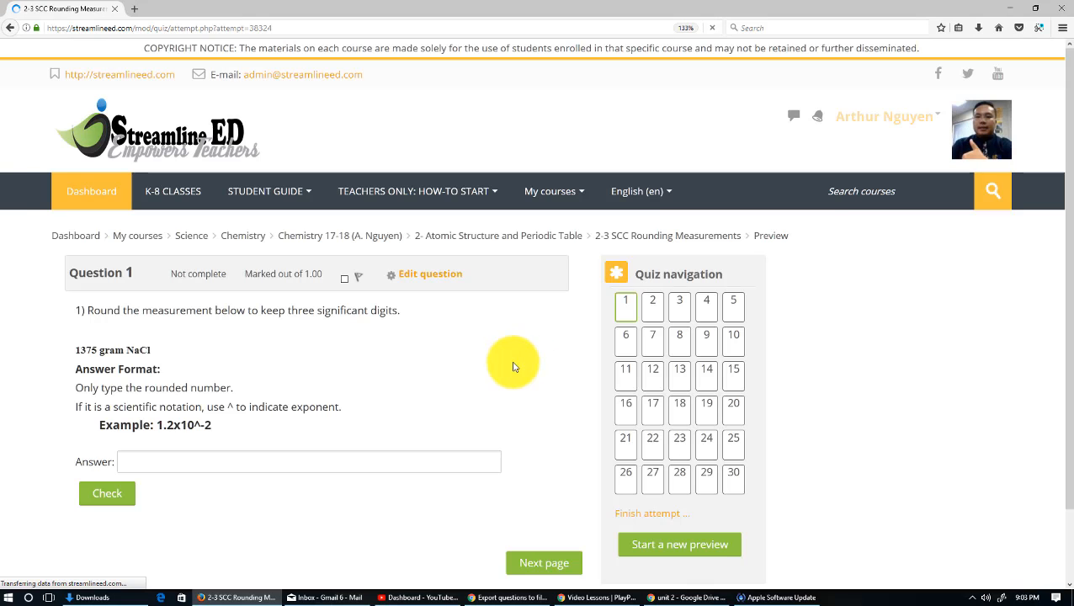
scroll(656, 379, "down", 1)
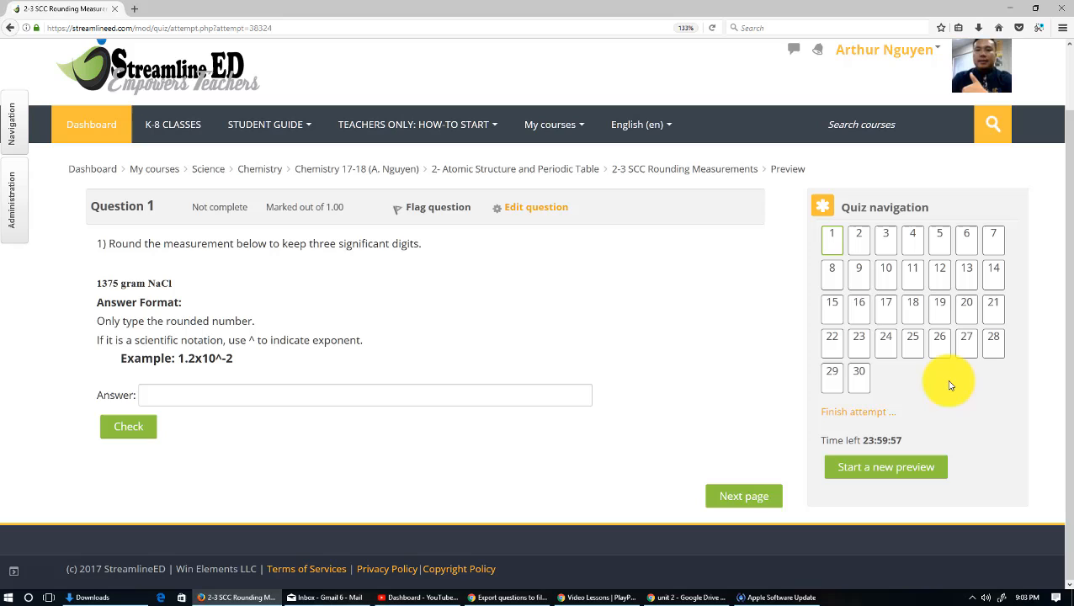